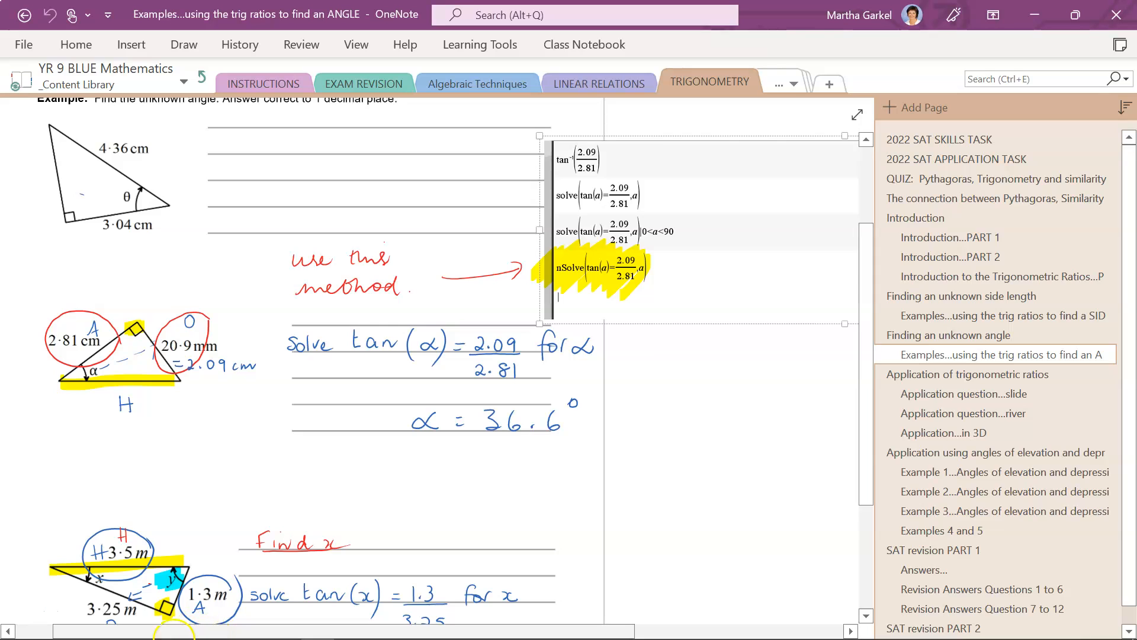
Step: Switch to the TI-Nspire CX CAS software and insert the nSolve( function from the catalog into the calculator page
mouse_move(172, 634)
left_click(119, 625)
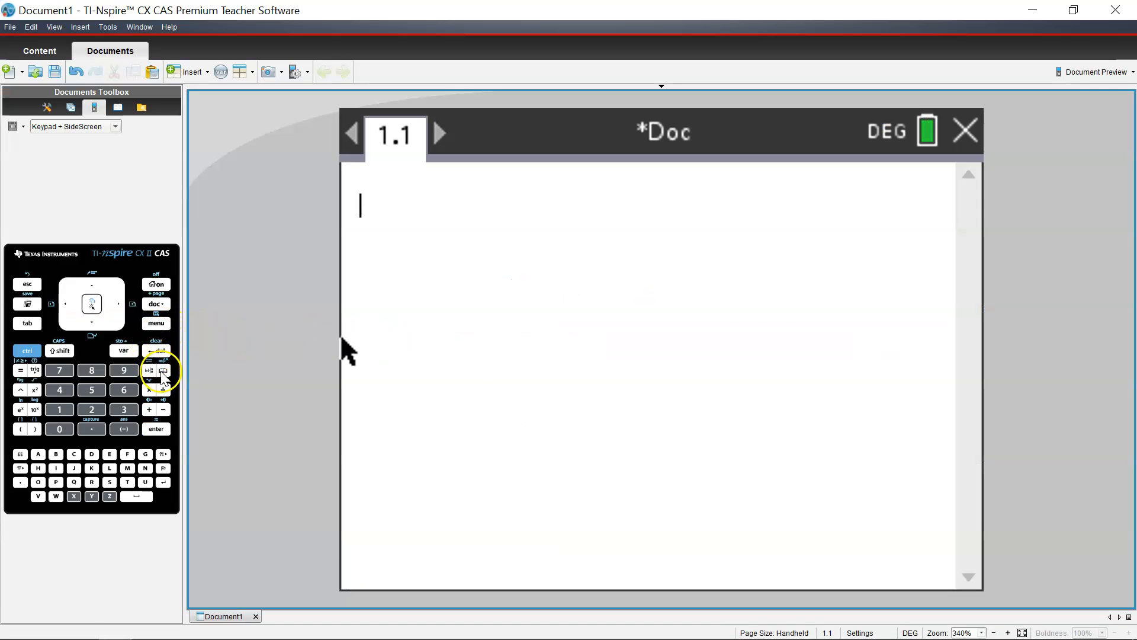
left_click(163, 370)
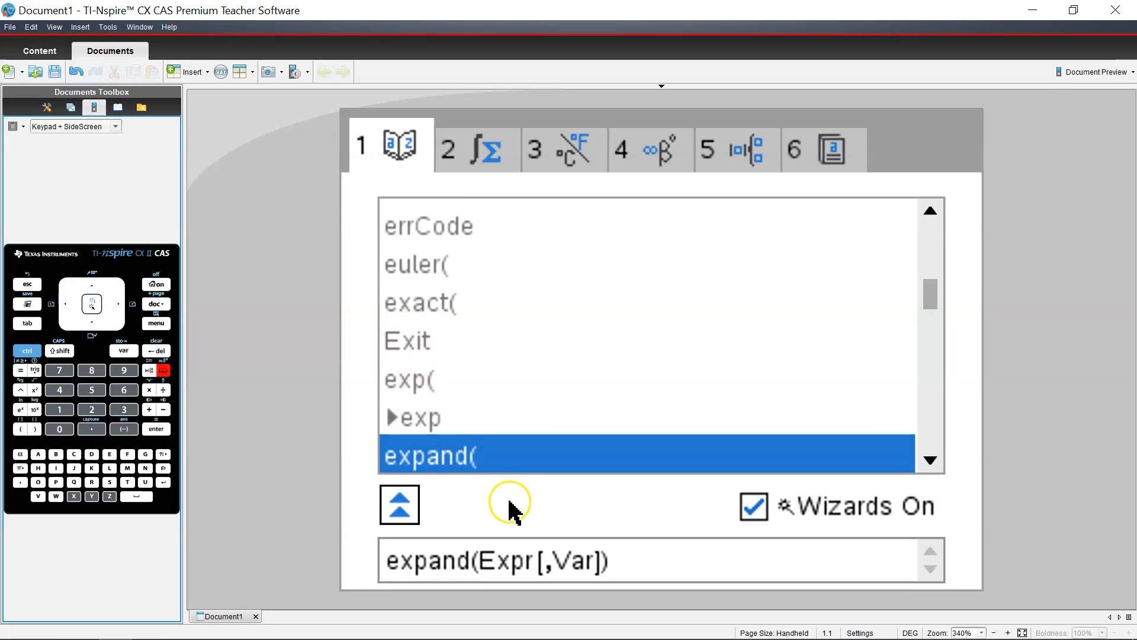
key("n")
key("Down")
key("Down")
key("Down")
key("Down")
key("Down")
key("Down")
key("Down")
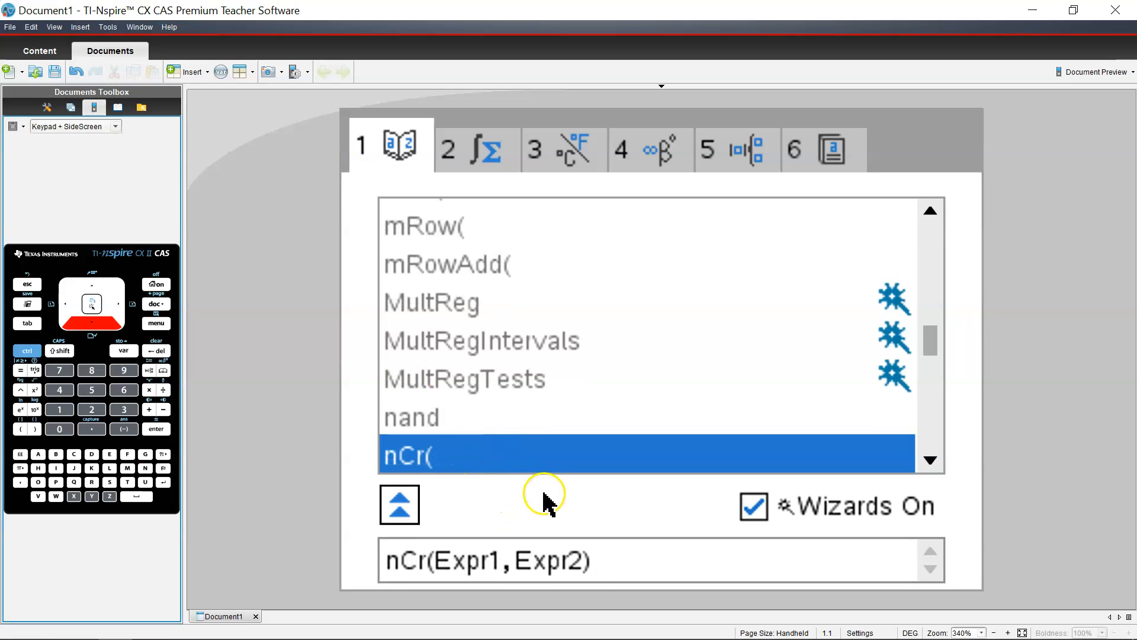
key("Down")
key("Down")
key("Down")
key("Down")
key("Down")
key("Down")
key("Down")
key("Down")
key("Down")
key("Down")
key("Down")
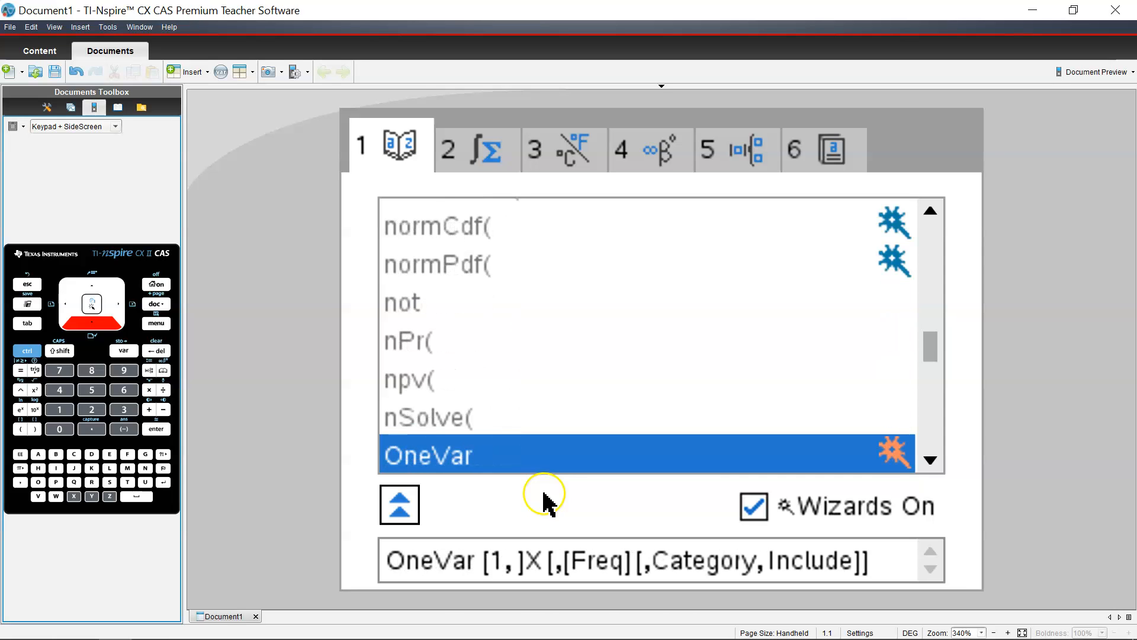
left_click(436, 422)
key("Return")
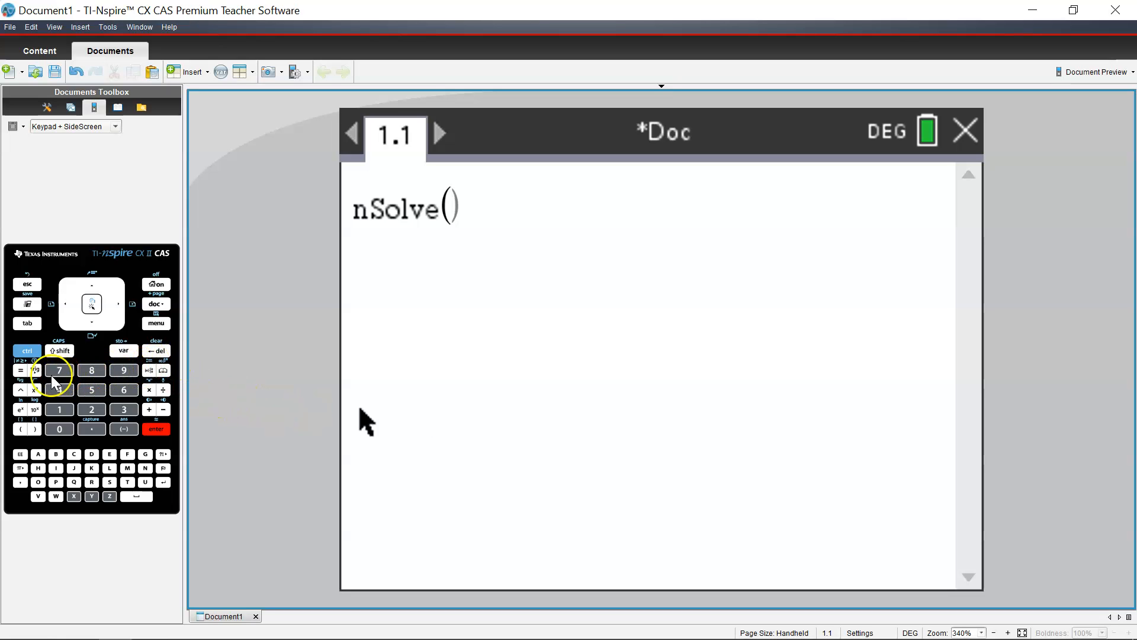
Step: Enter tan(x)= inside the nSolve parentheses, removing the plain 2.09 after the equals sign
left_click(35, 371)
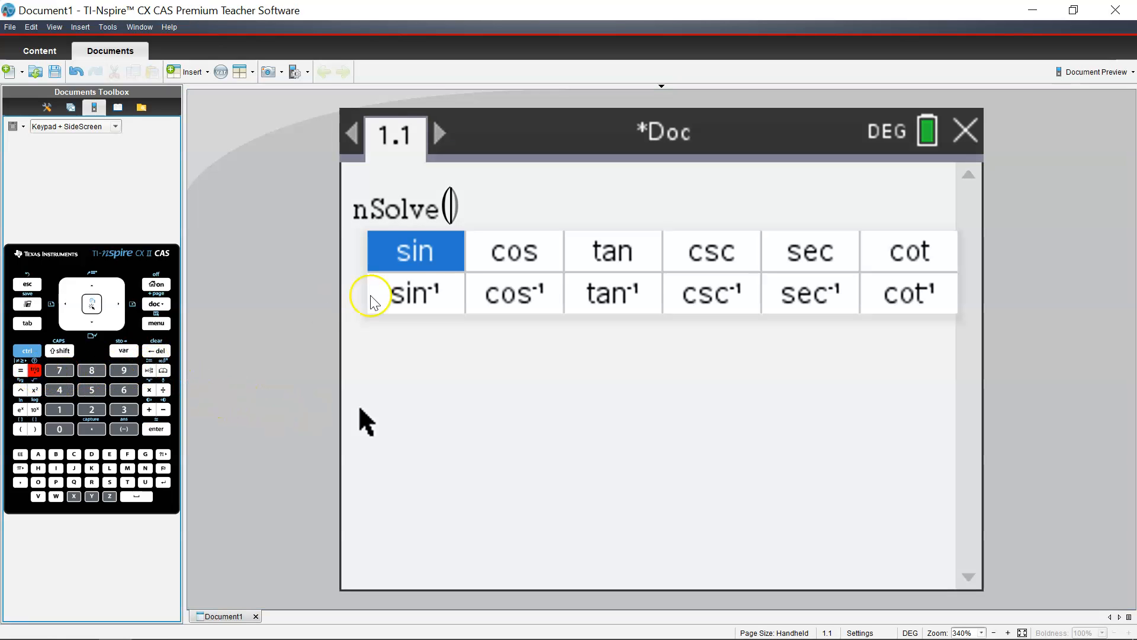
left_click(637, 256)
type("x)")
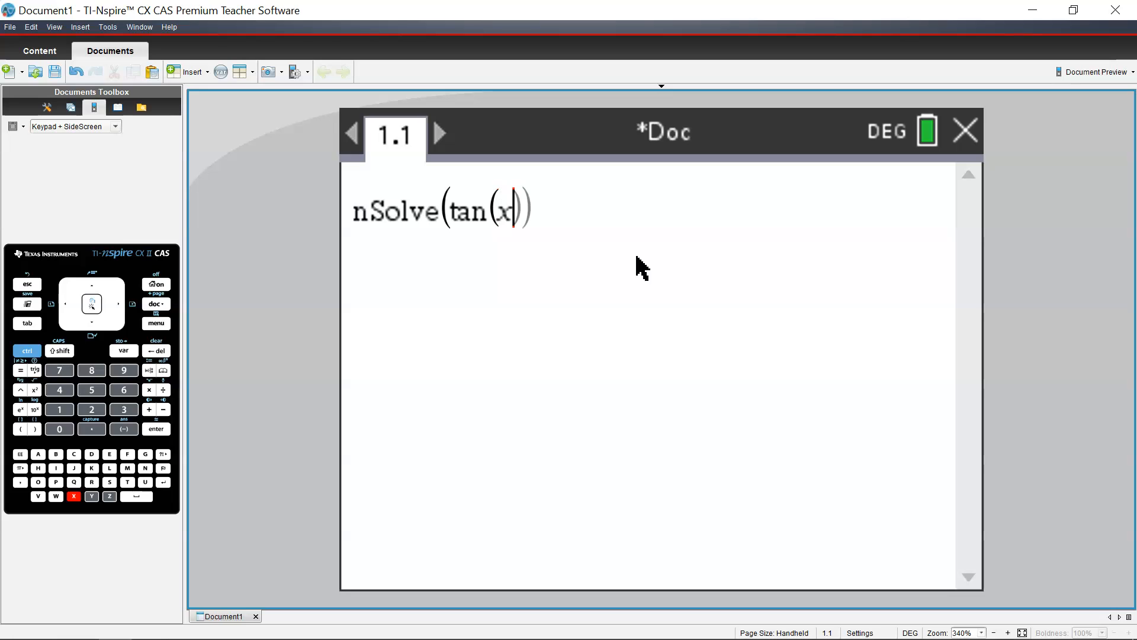
type("=2.09")
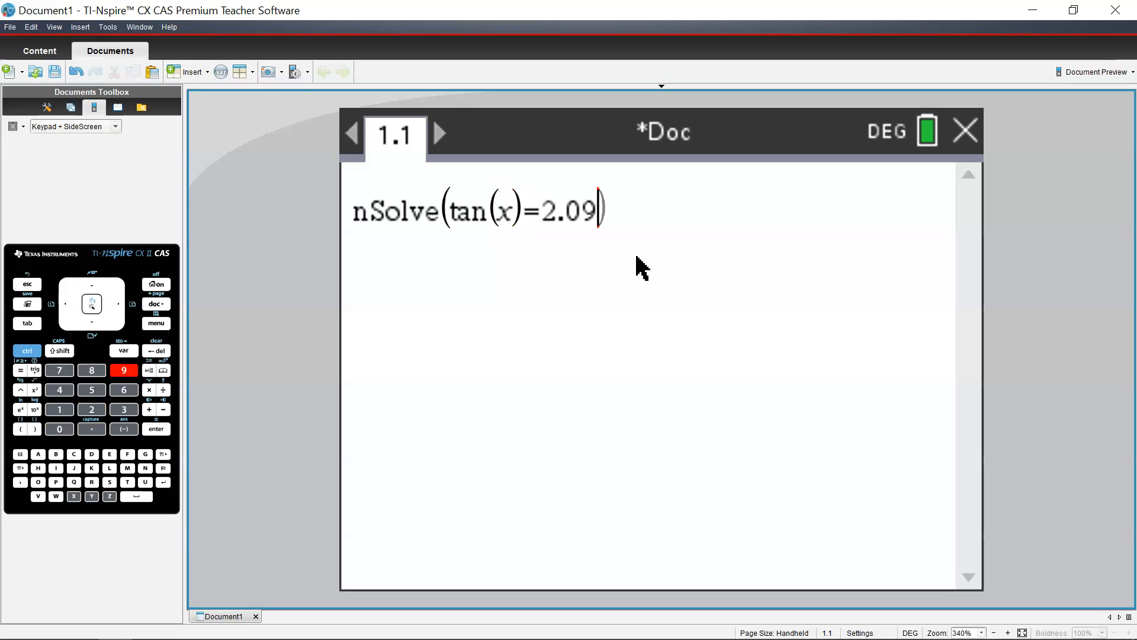
key("BackSpace")
key("BackSpace")
key("BackSpace")
key("BackSpace")
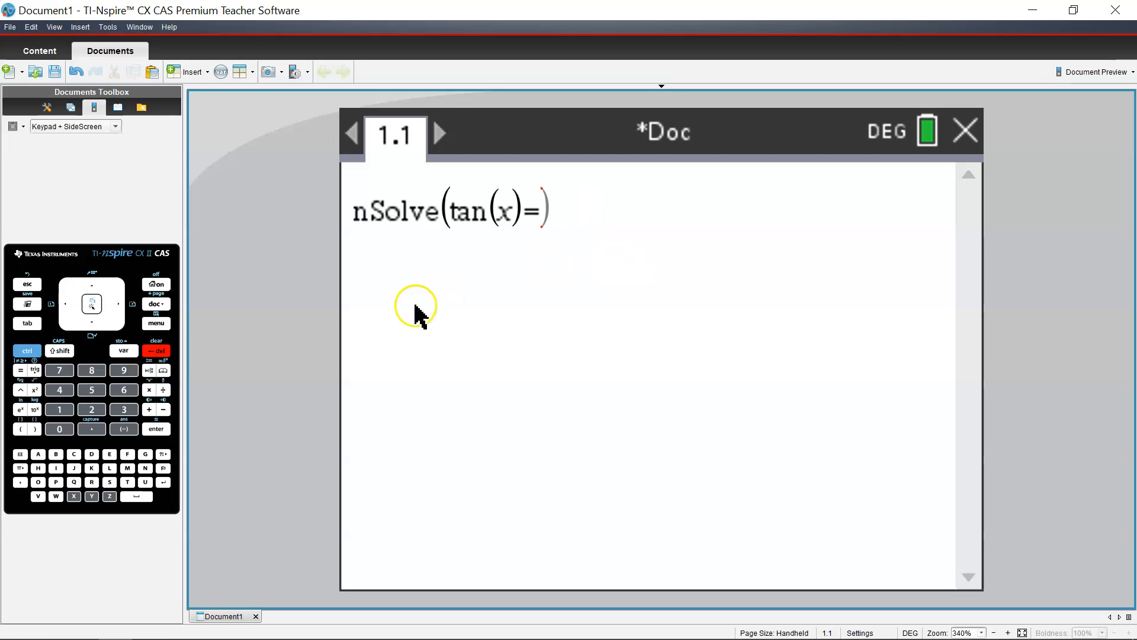
Step: Insert a fraction template on the equation's other side, with numerator 2.09 and denominator 2.81
left_click(153, 376)
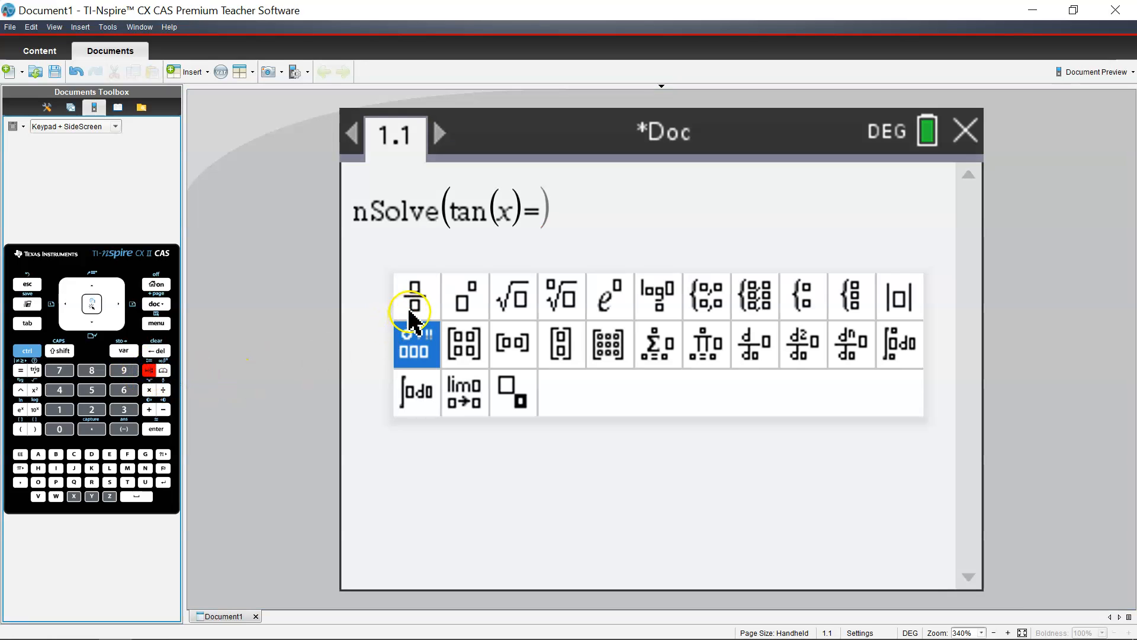
left_click(410, 310)
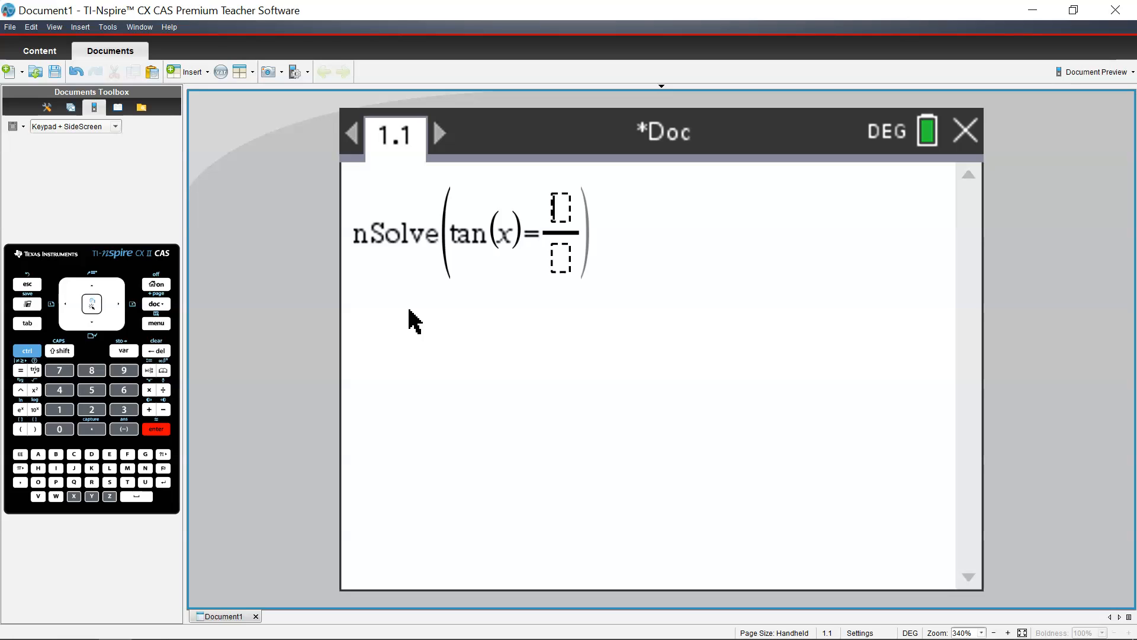
type("2.09")
key("Down")
type("2.81")
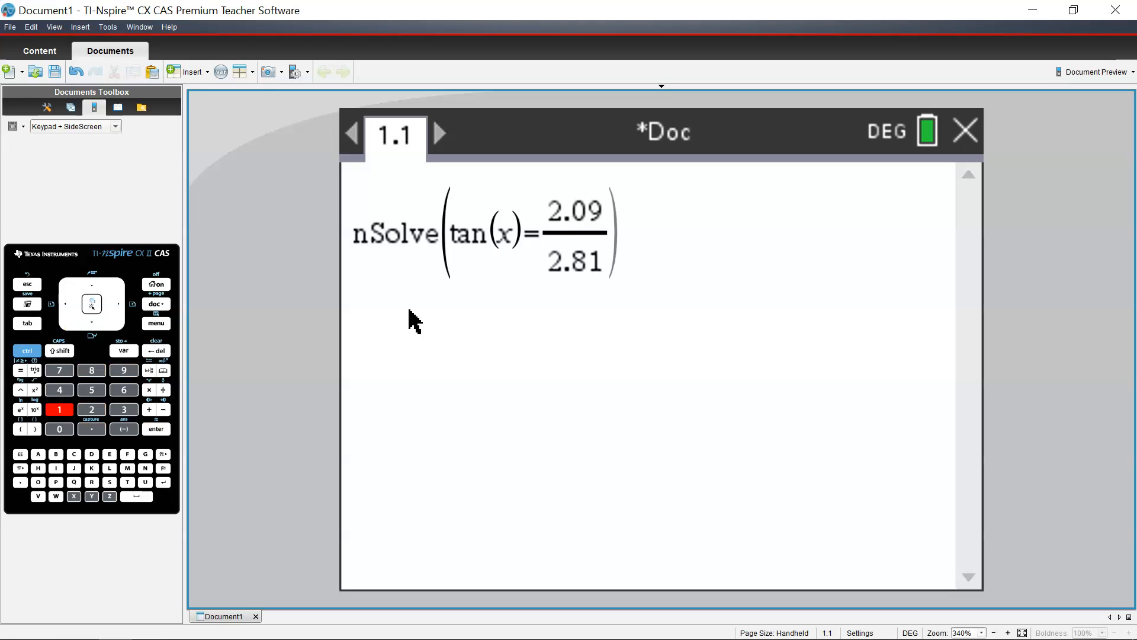
Step: Add x after a comma outside the fraction as the variable to solve for, and evaluate the nSolve expression
type(",")
key("BackSpace")
key("Right")
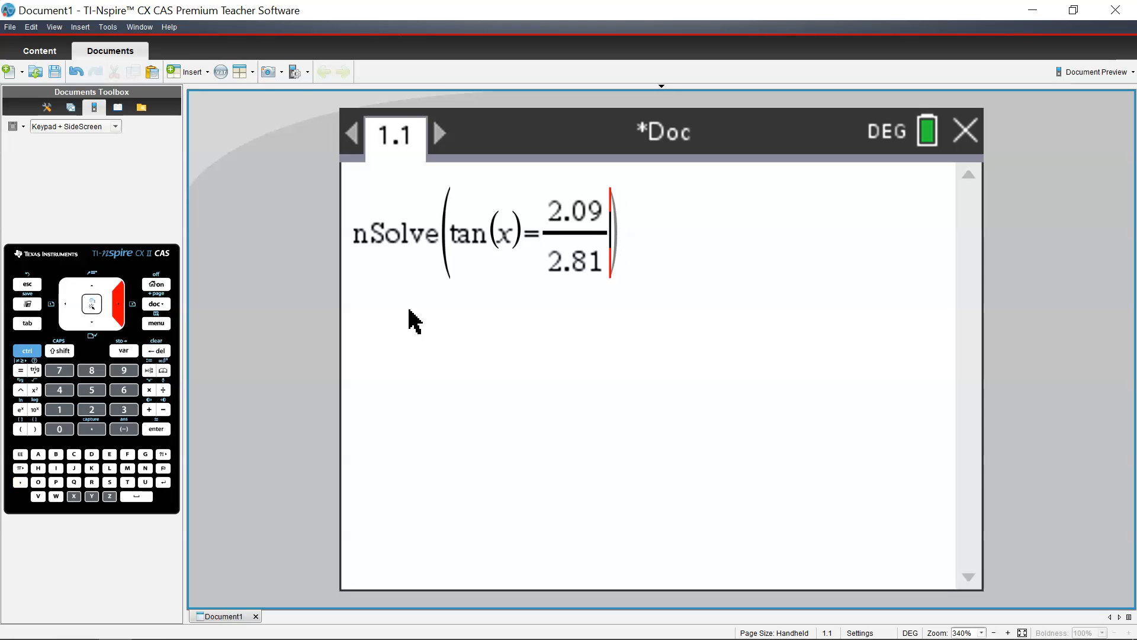
type(",")
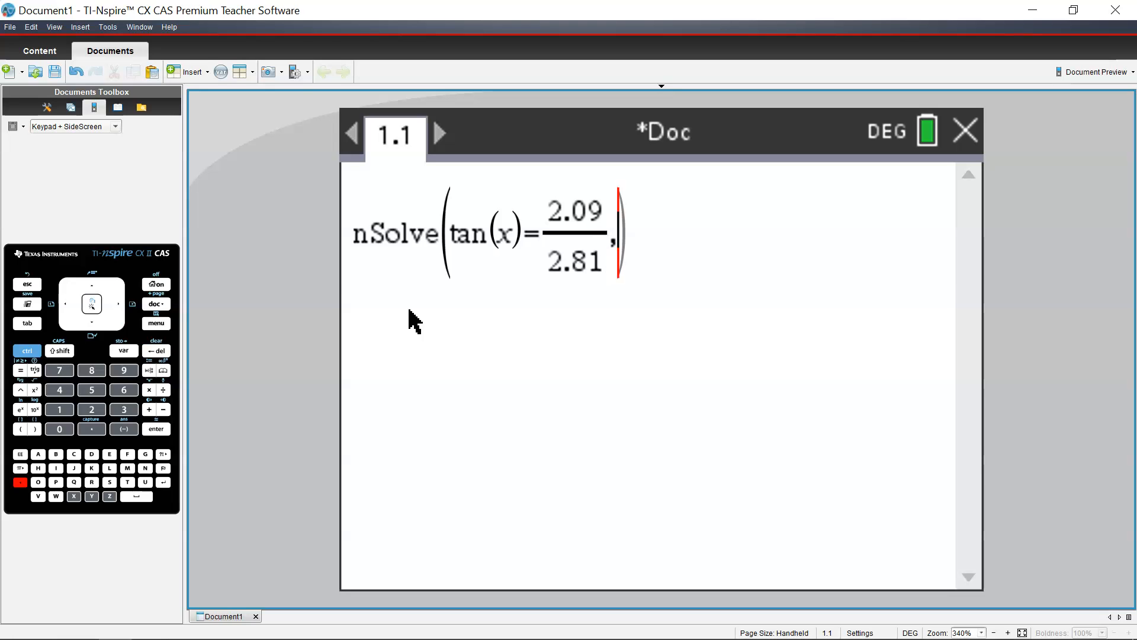
type("x")
key("Return")
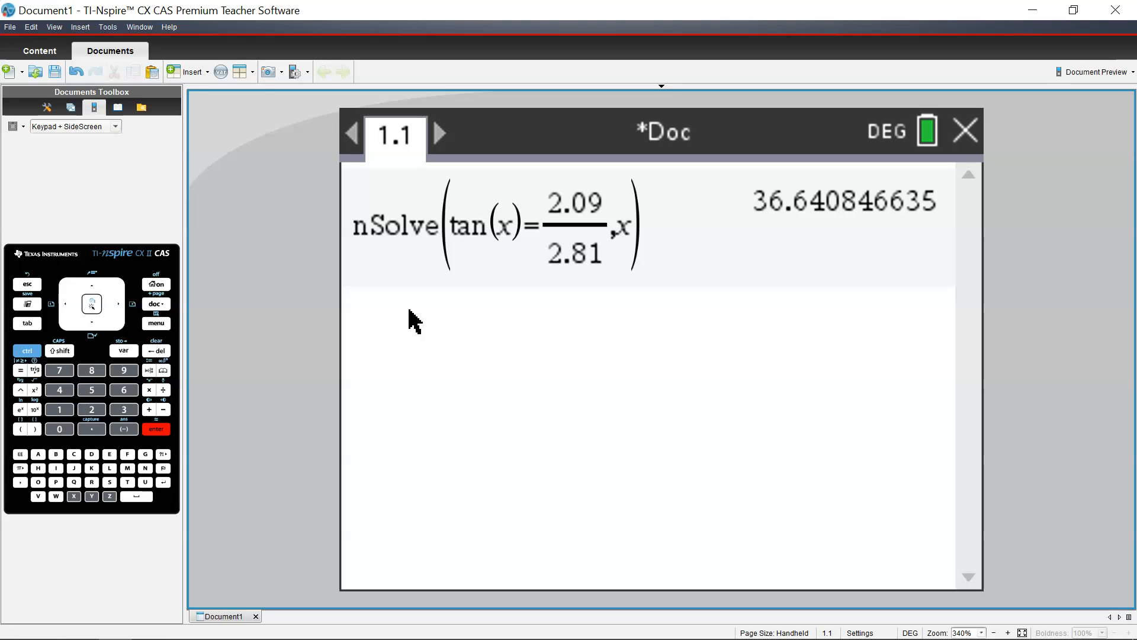
Step: Copy the nSolve expression to a new entry line, remove its leading n to make it solve, and evaluate it
key("Up")
key("Up")
key("Return")
left_click(370, 355)
key("BackSpace")
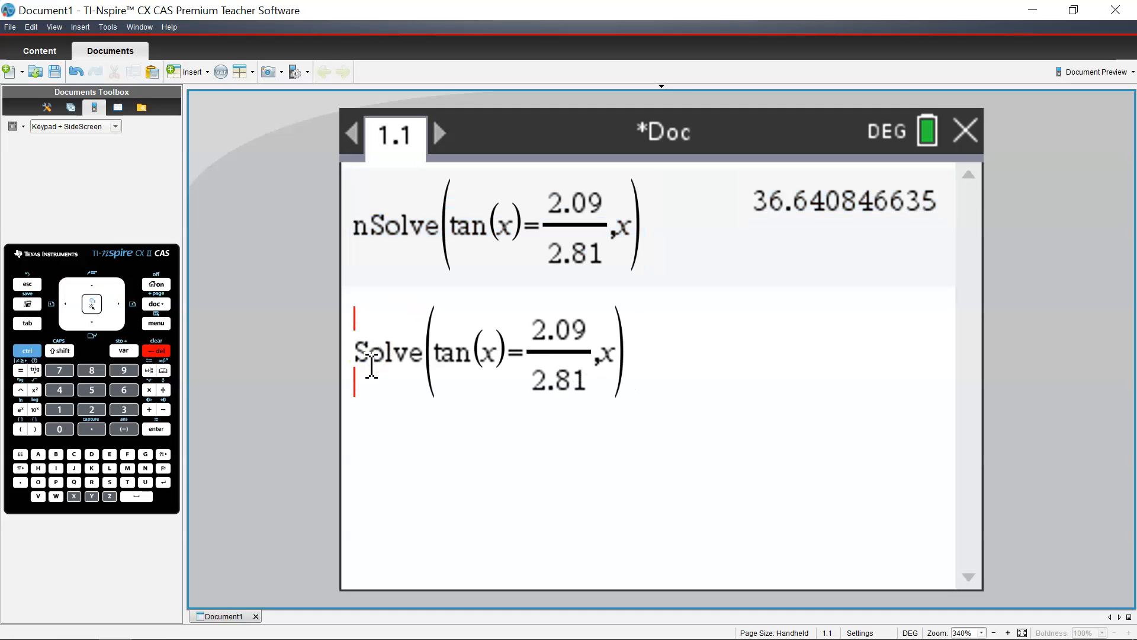
key("Return")
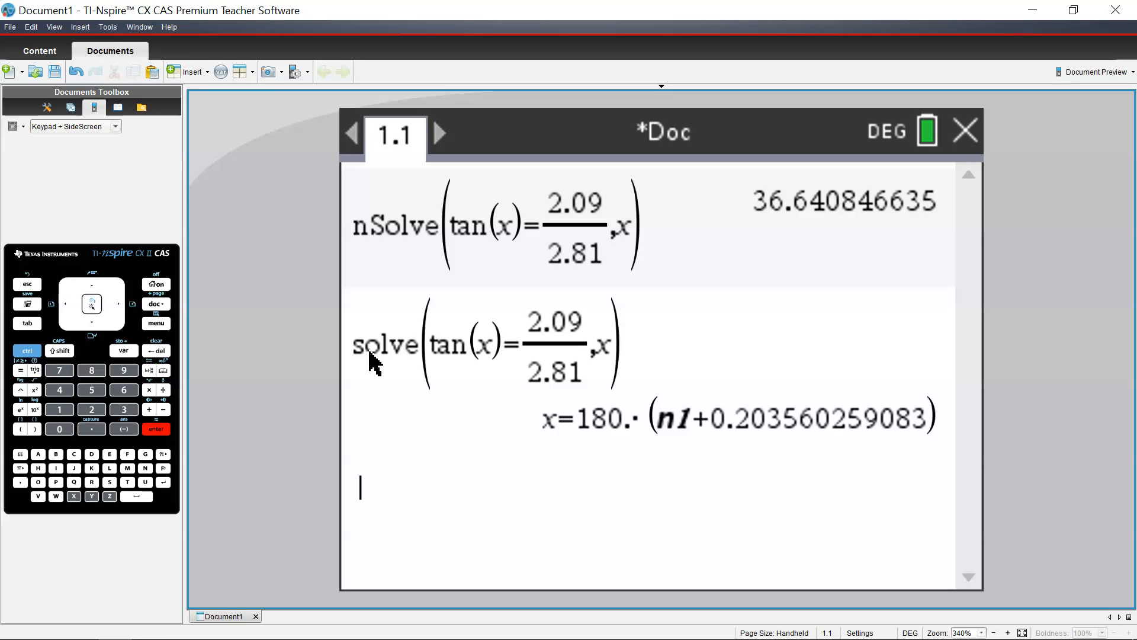
Step: Undo the solve evaluation, append the condition |0<x<90 to the expression, and evaluate it again
key("ctrl+z")
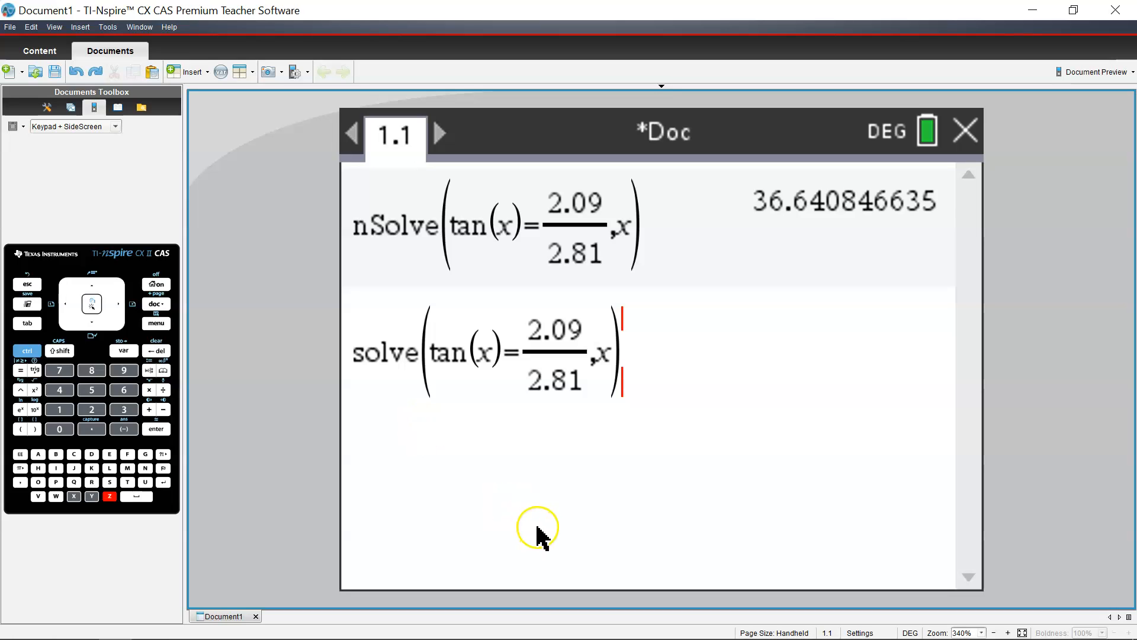
left_click(24, 352)
left_click(21, 374)
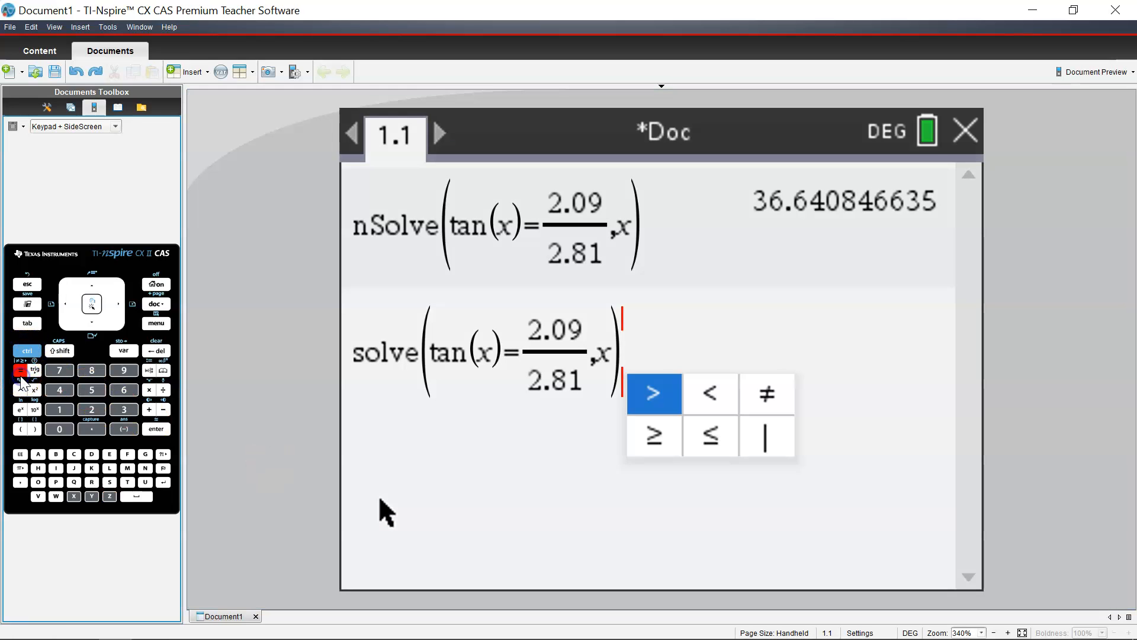
left_click(753, 439)
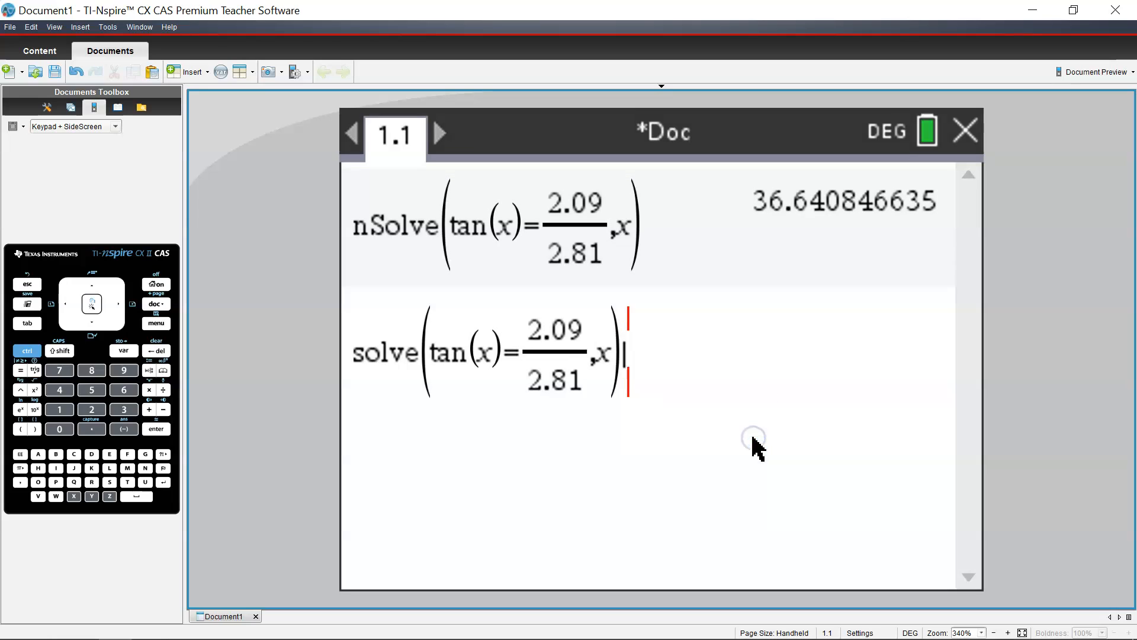
type("0<x")
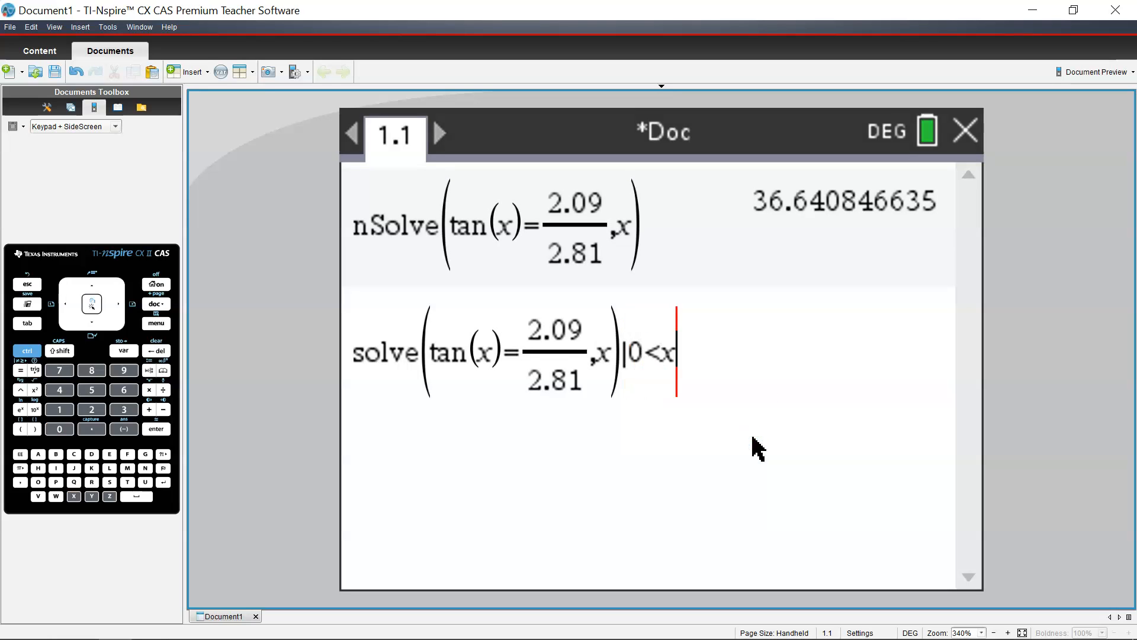
type("<90")
key("Return")
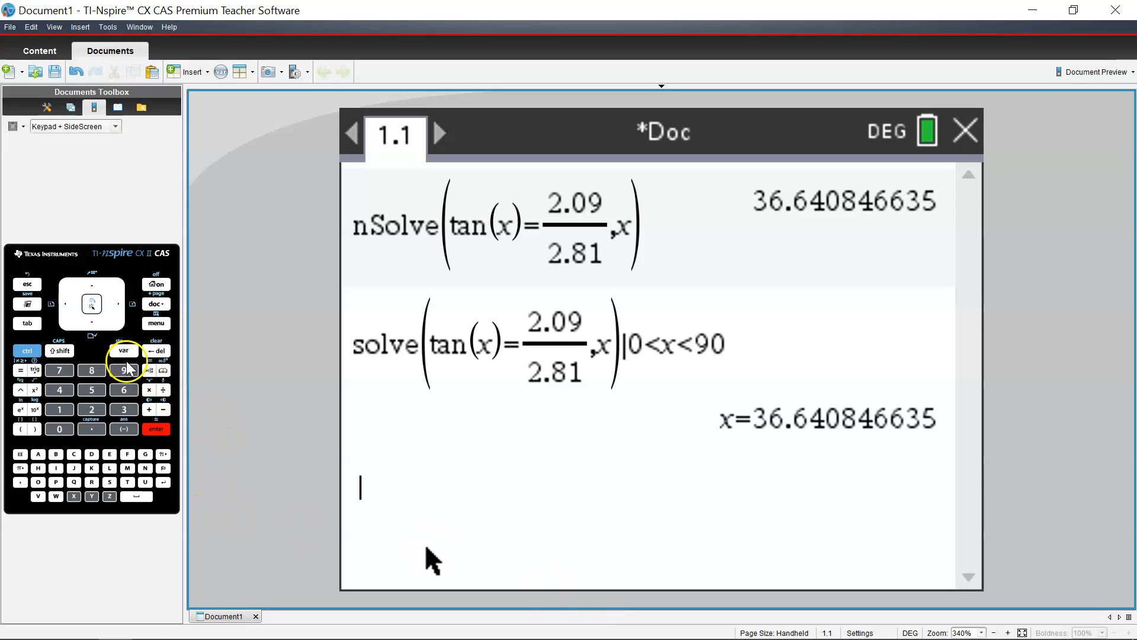
Step: Evaluate tan⁻¹ of 2.09/2.81 on a new line, copying the fraction from the nSolve entry
left_click(35, 370)
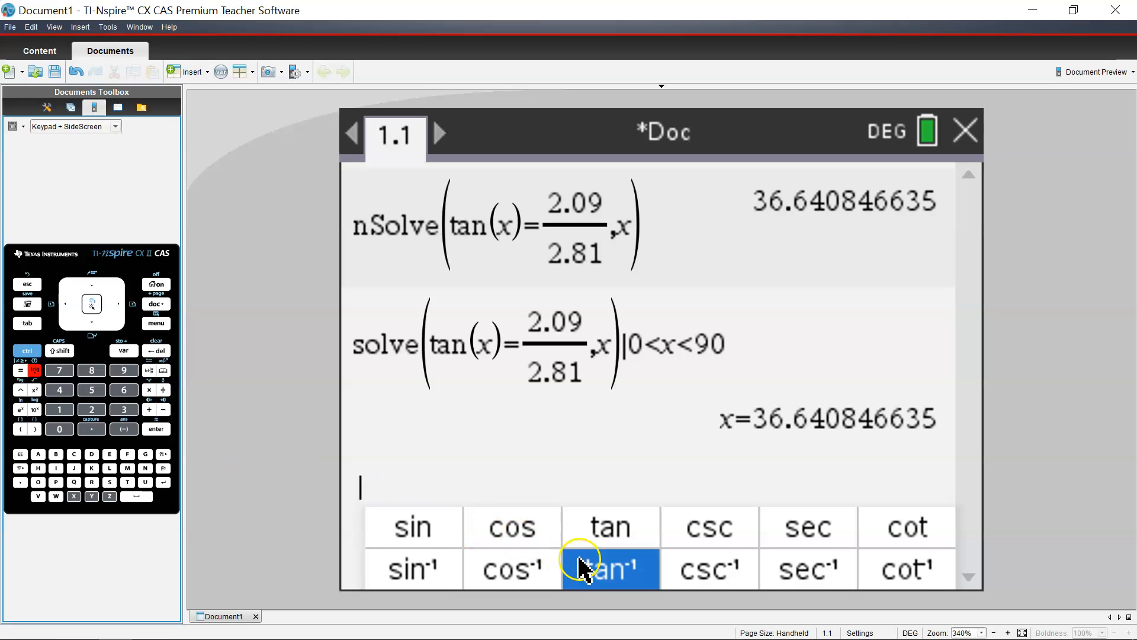
left_click(603, 574)
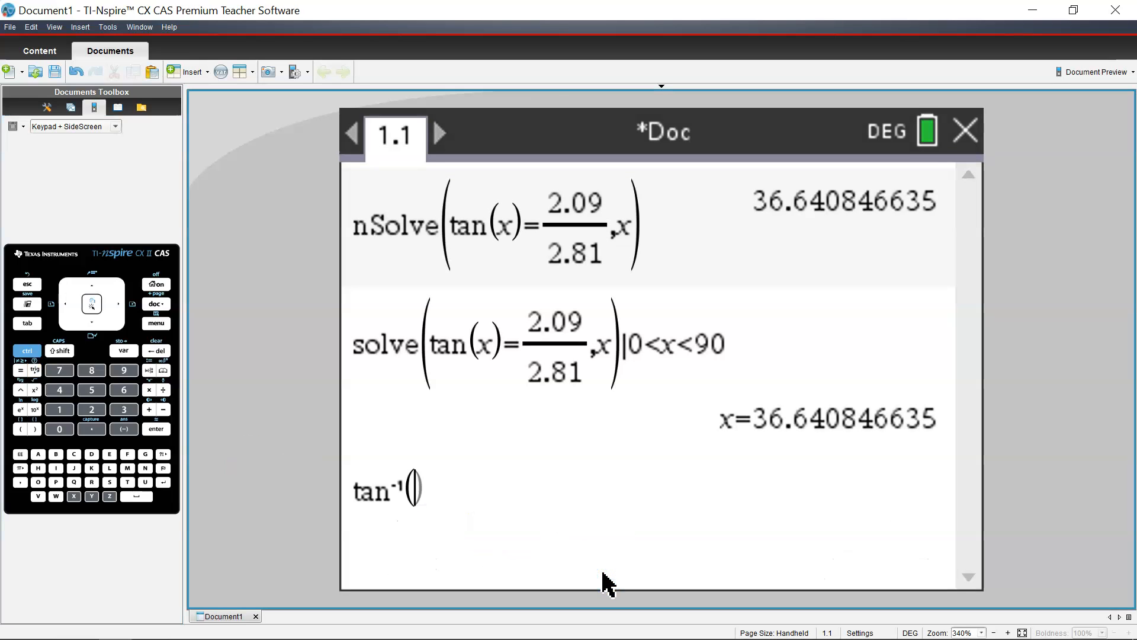
left_click(551, 205)
left_click_drag(550, 207, 572, 244)
key("ctrl+c")
left_click(413, 485)
key("ctrl+v")
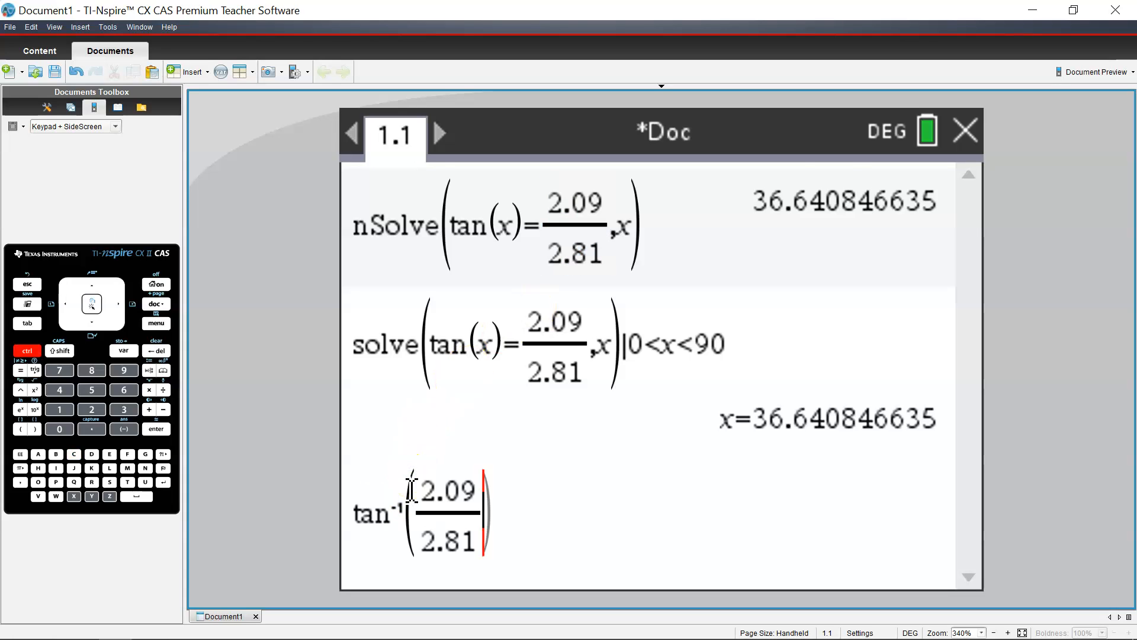
key("Return")
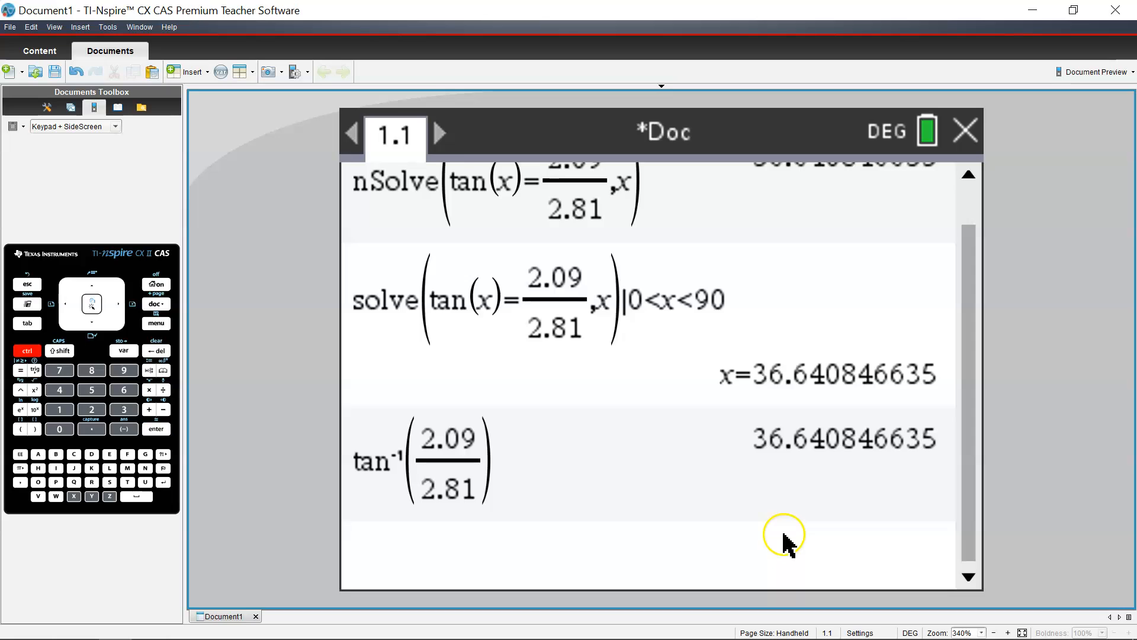
Step: Add a spreadsheet page to the document and enter the headings opposite in A1 and adjacent in B1
key("ctrl+i")
left_click(606, 268)
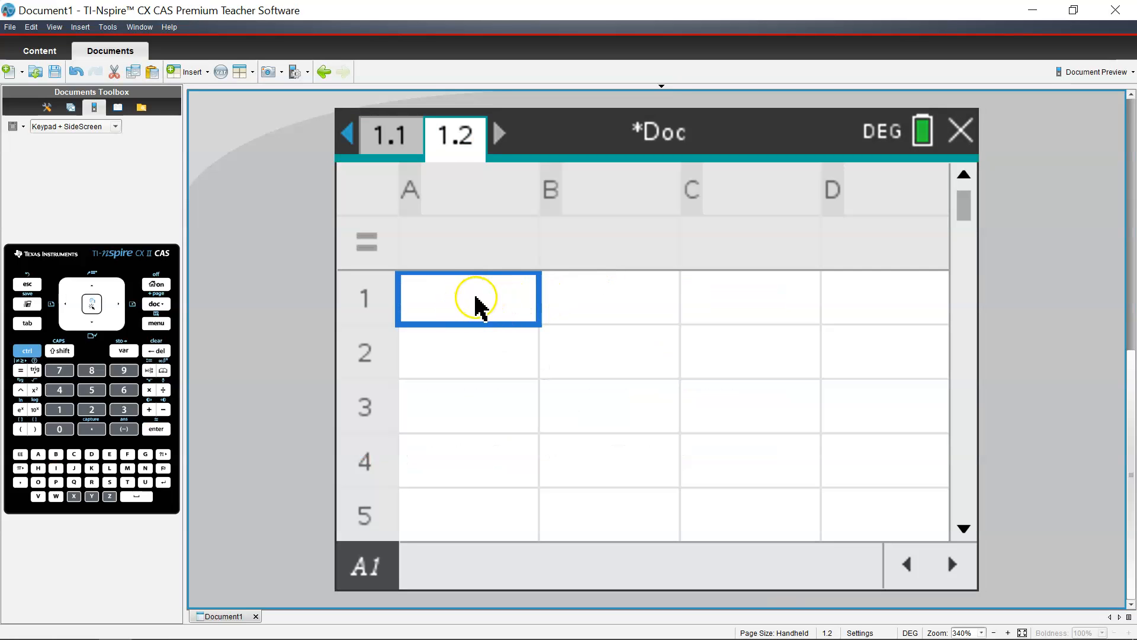
type("opposite")
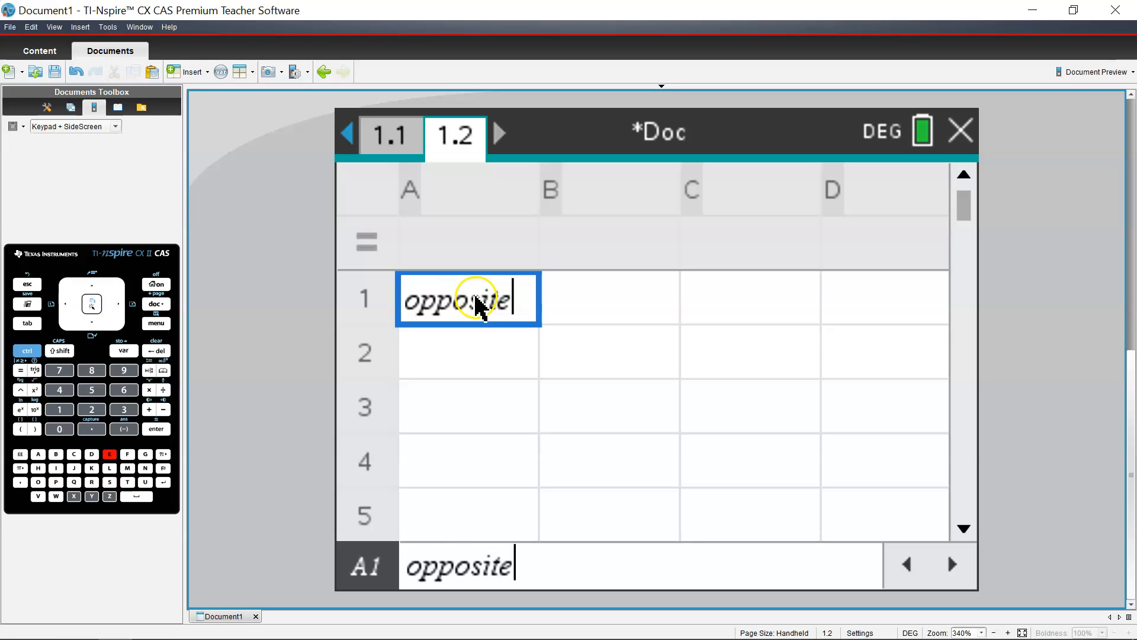
left_click(575, 311)
type("adjacent")
left_click(659, 311)
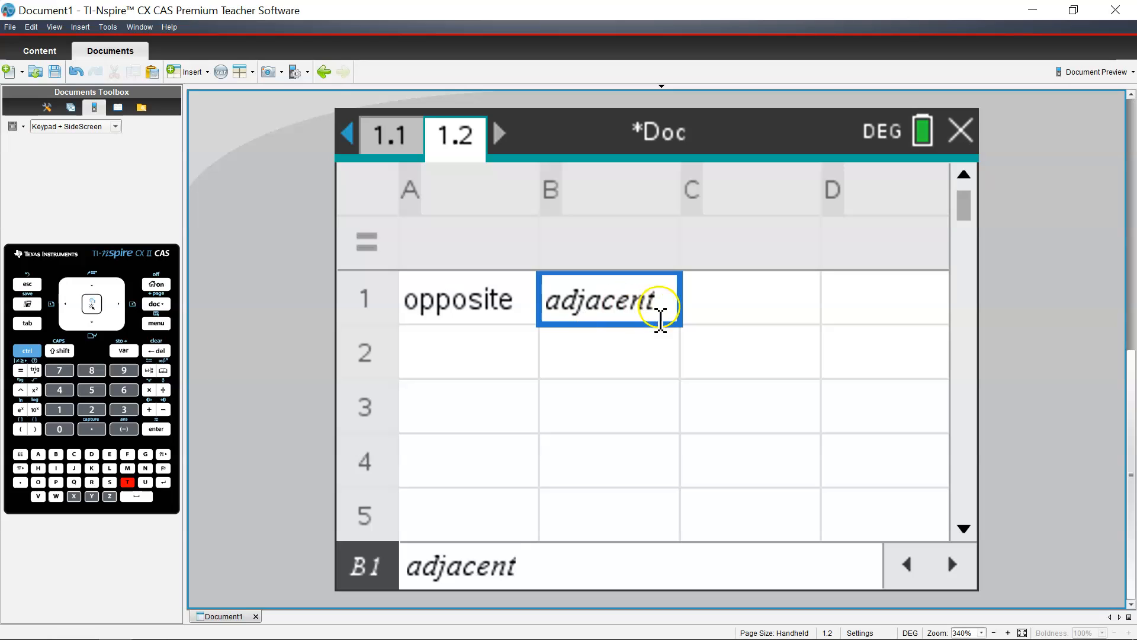
Step: Try to enter the heading angle in cell C1 and dismiss the error message
left_click(726, 308)
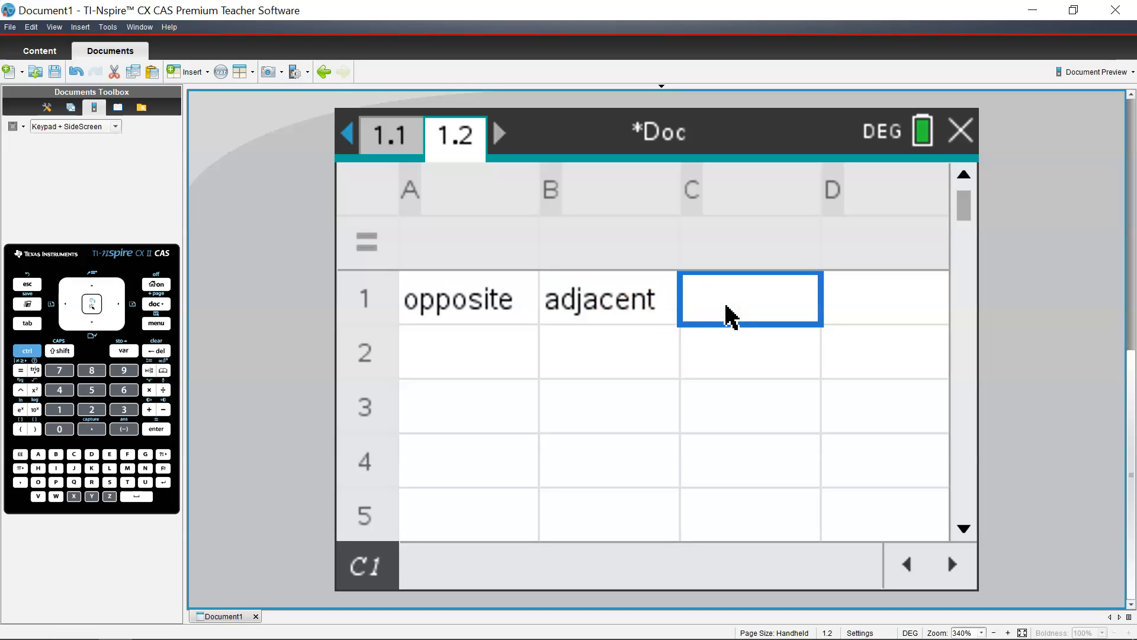
type("angle")
key("Return")
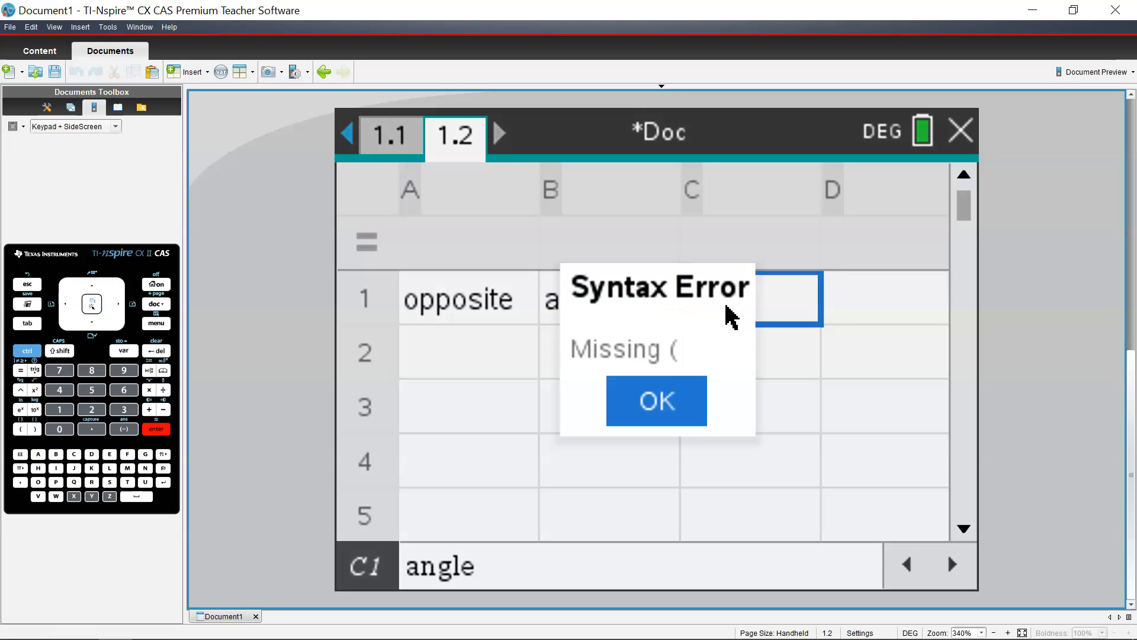
left_click(698, 388)
left_click(490, 363)
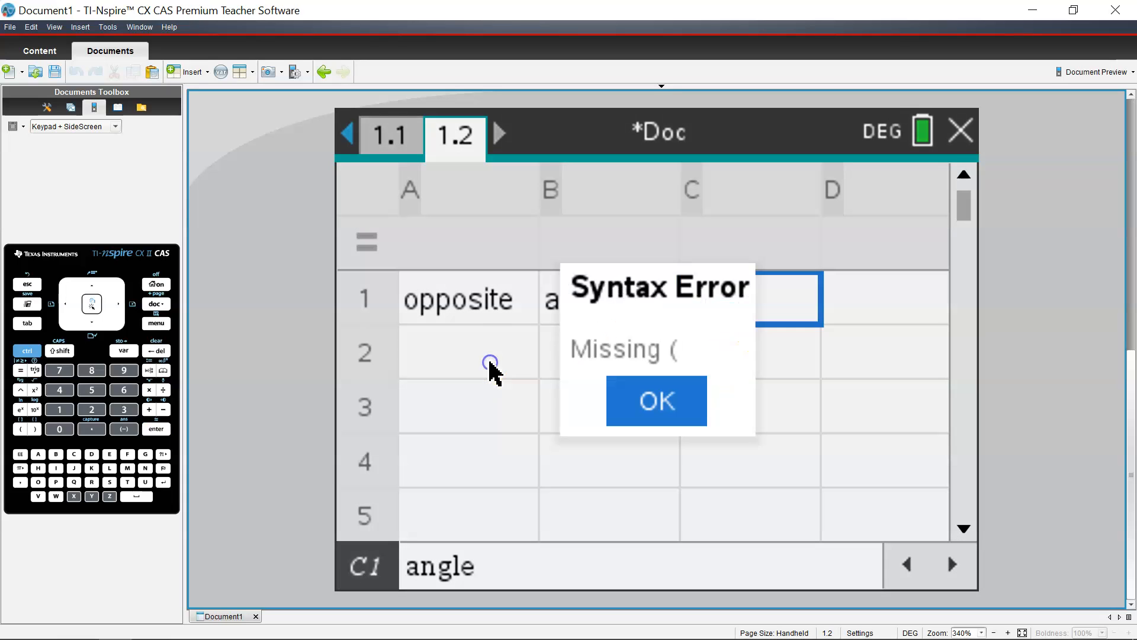
left_click(681, 406)
Step: Change the heading in cell C1 to aangle and confirm the entry
left_click(703, 301)
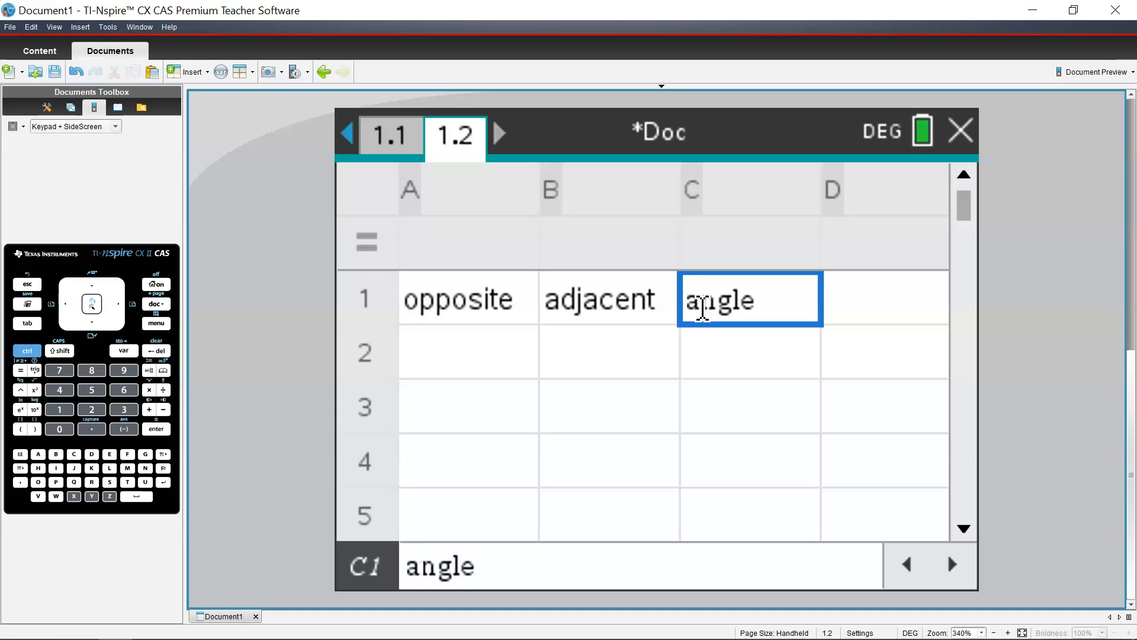
type("a")
left_click(788, 297)
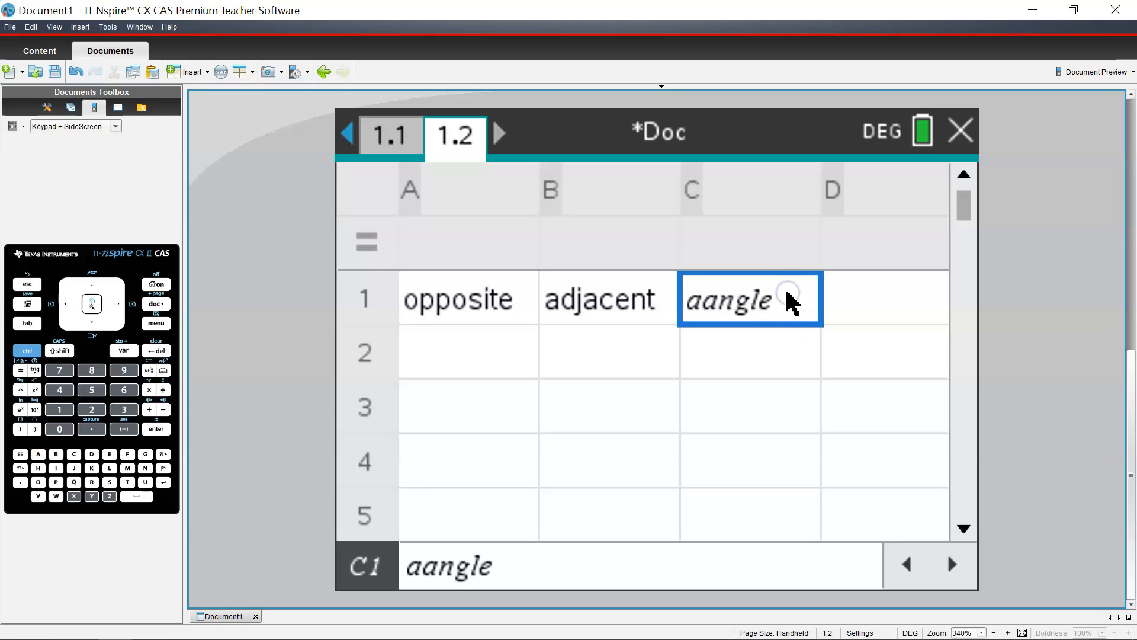
key("Return")
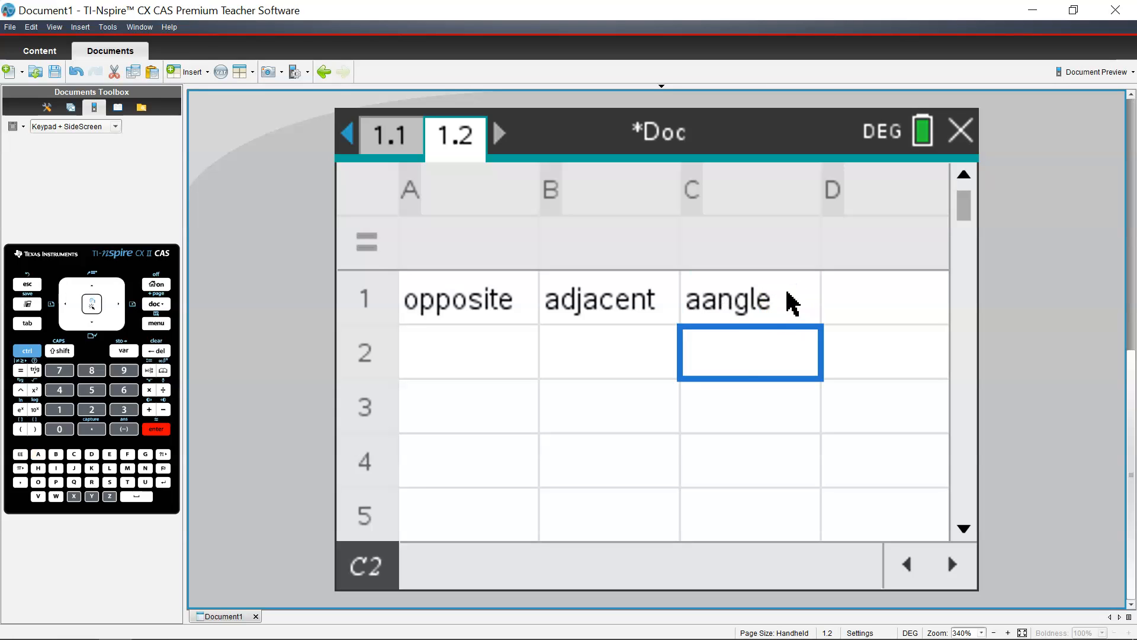
Step: Enter 2.09 in cell A2 under opposite and 2.81 in cell B2 under adjacent
left_click(468, 361)
type("2.09")
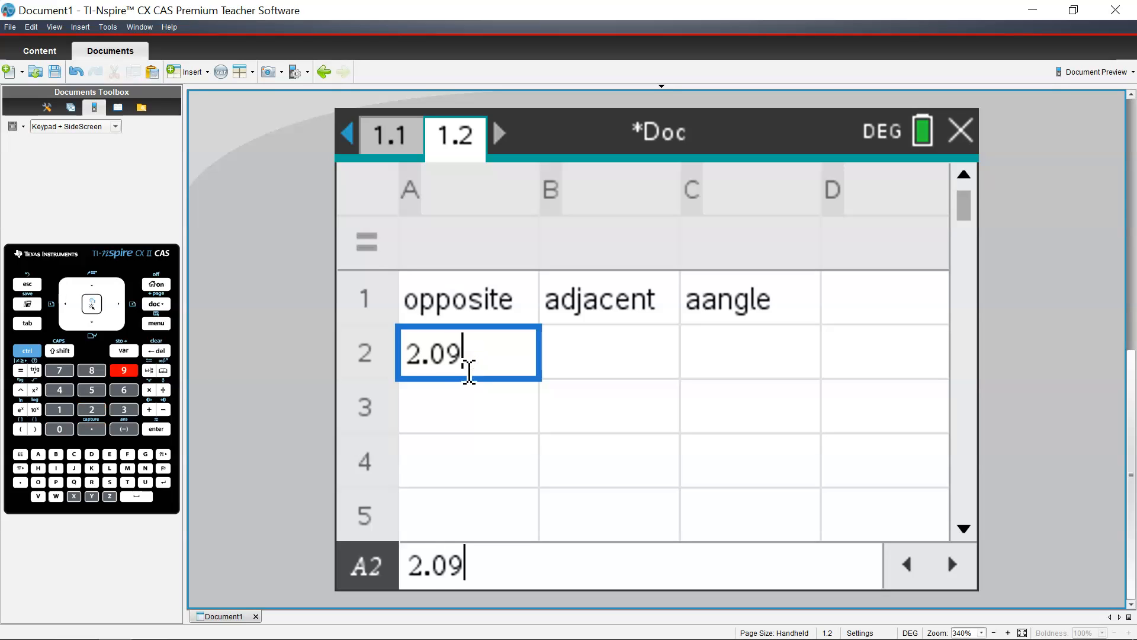
left_click(578, 358)
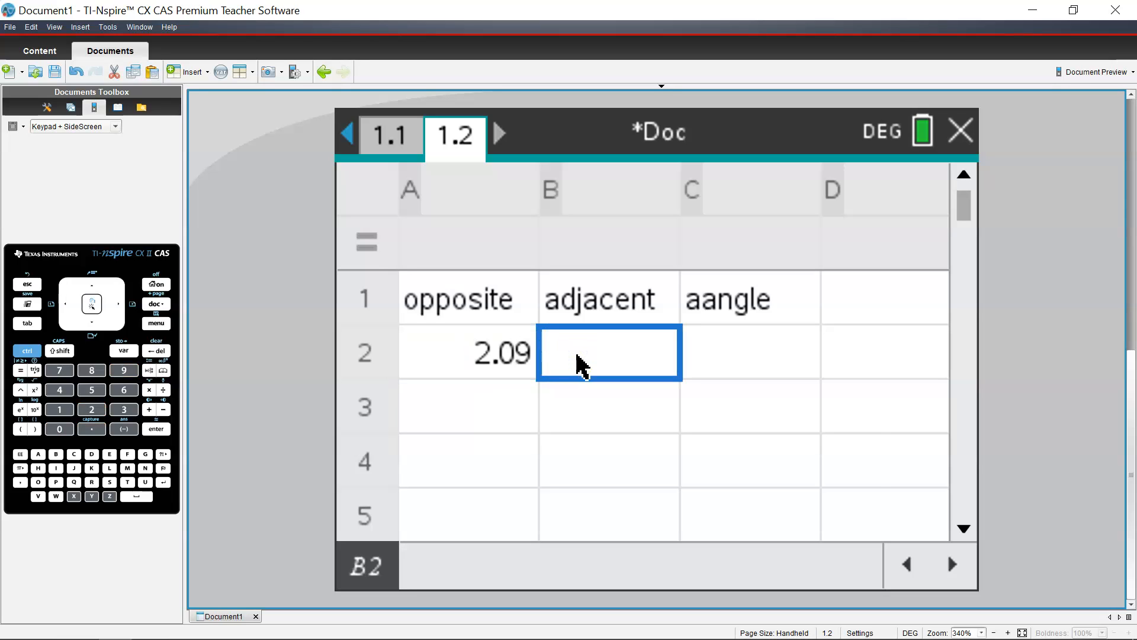
type("2.9")
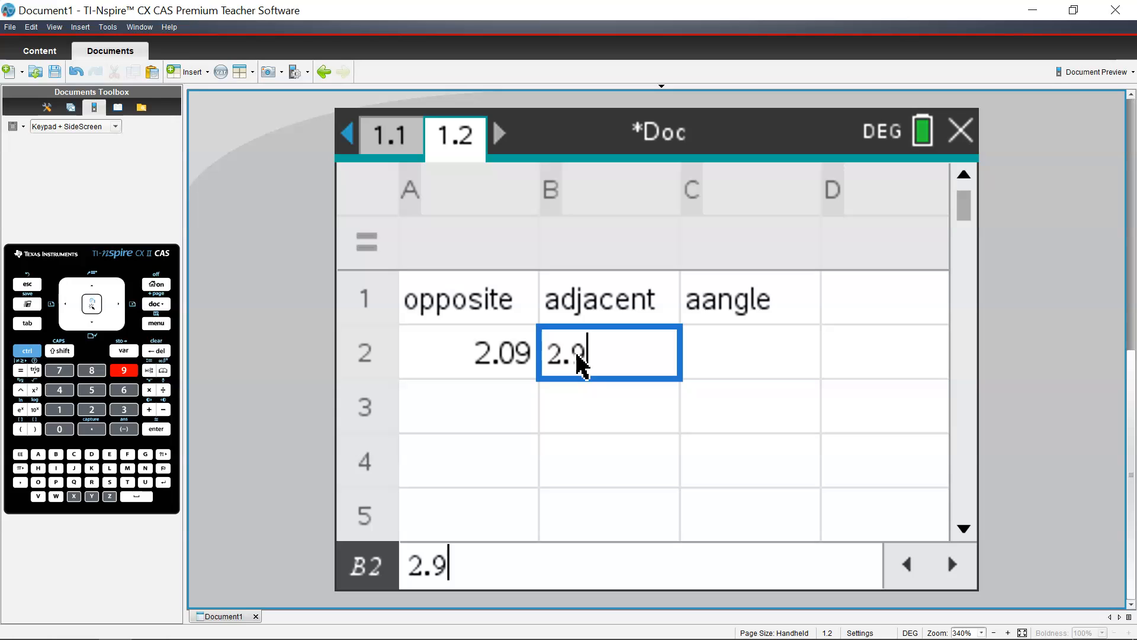
key("BackSpace")
type("81")
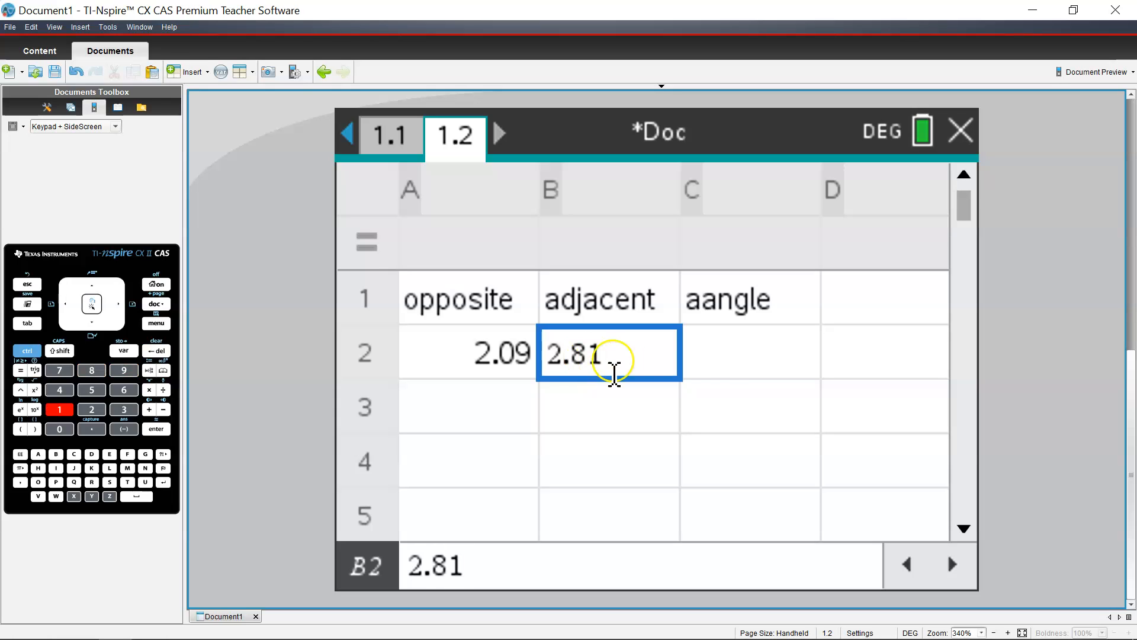
Step: Enter the formula =tan⁻¹(a2/b2) in cell C2, referencing the opposite and adjacent value cells
left_click(732, 365)
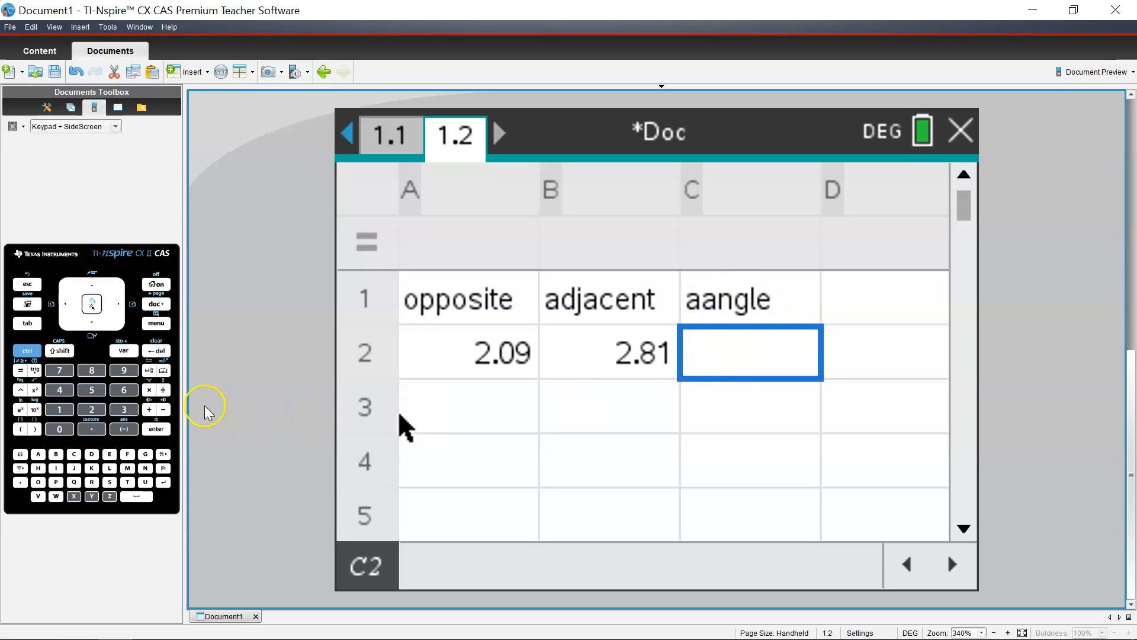
left_click(21, 371)
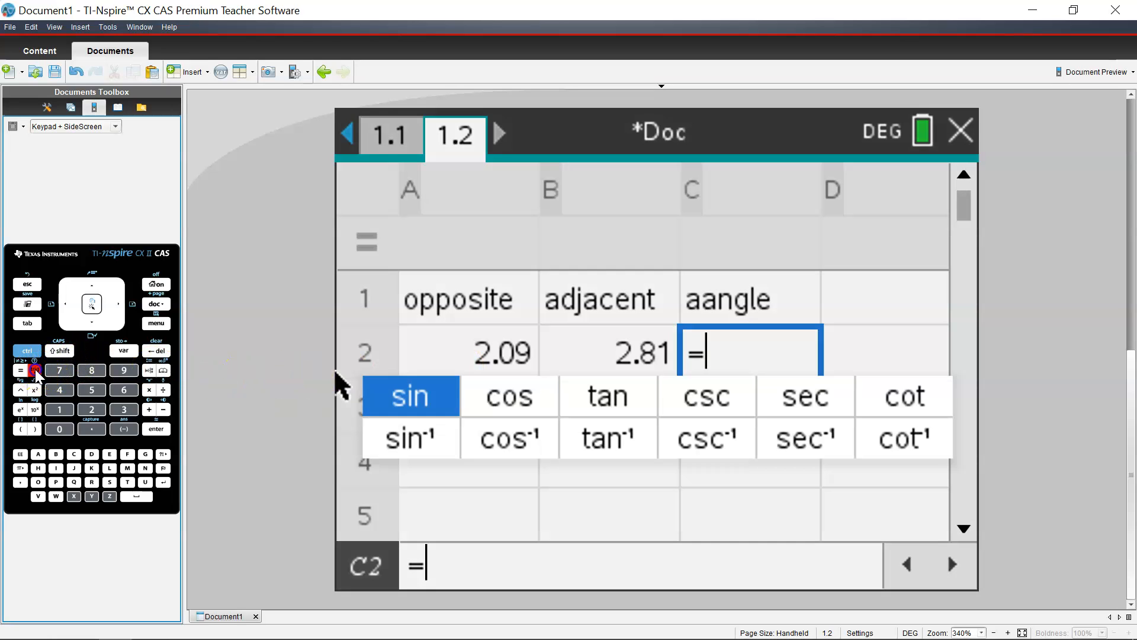
left_click(35, 371)
left_click(606, 442)
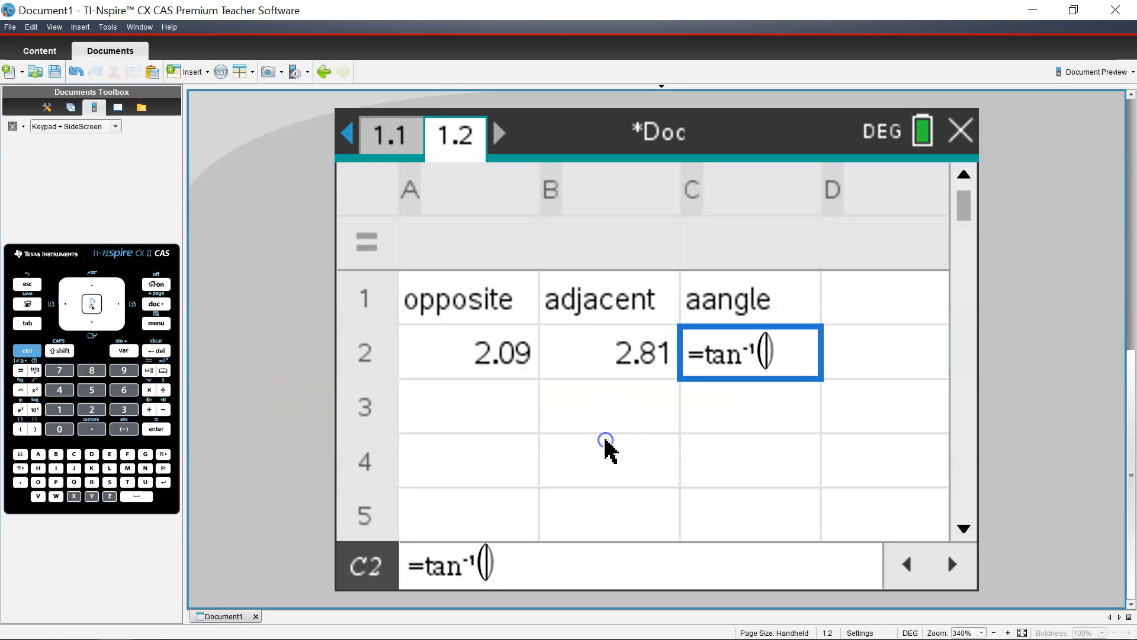
left_click(503, 363)
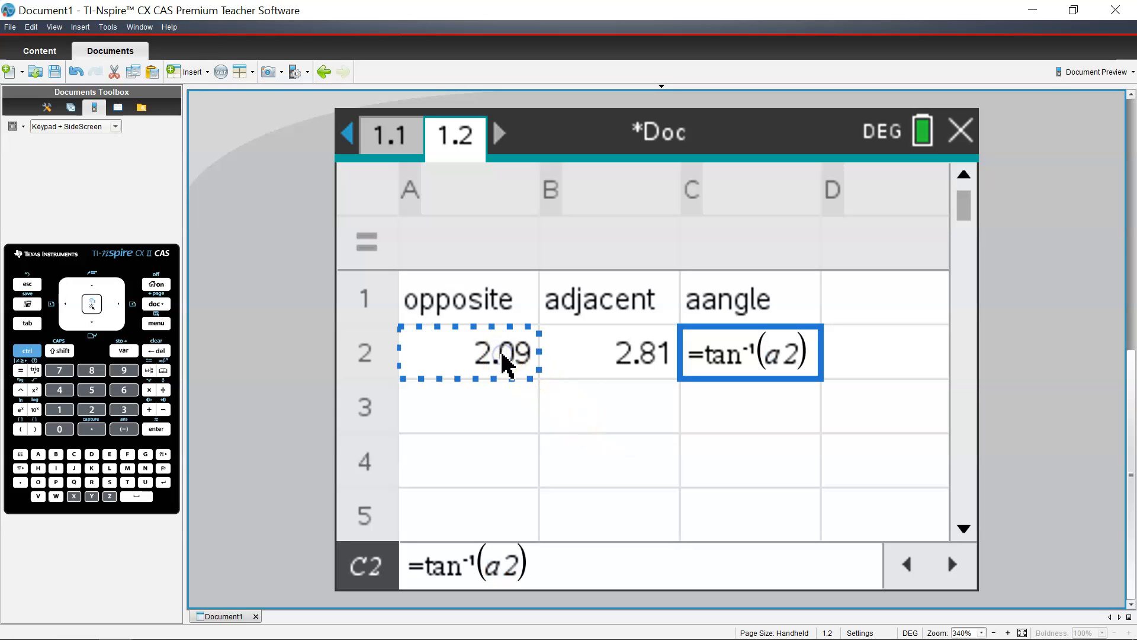
left_click(612, 355)
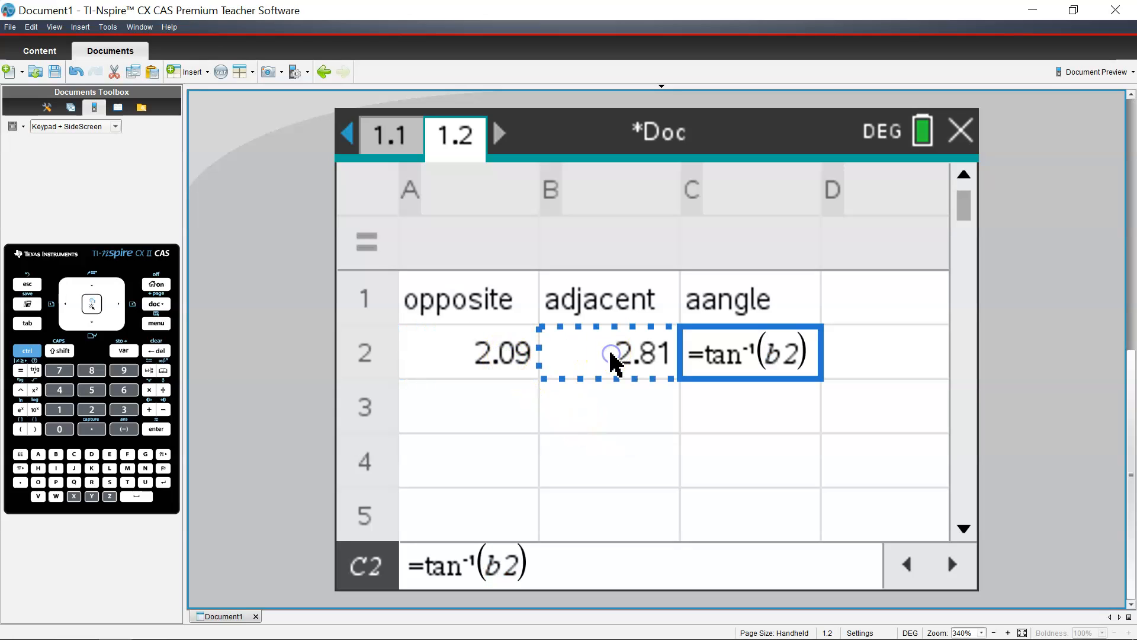
left_click(521, 360)
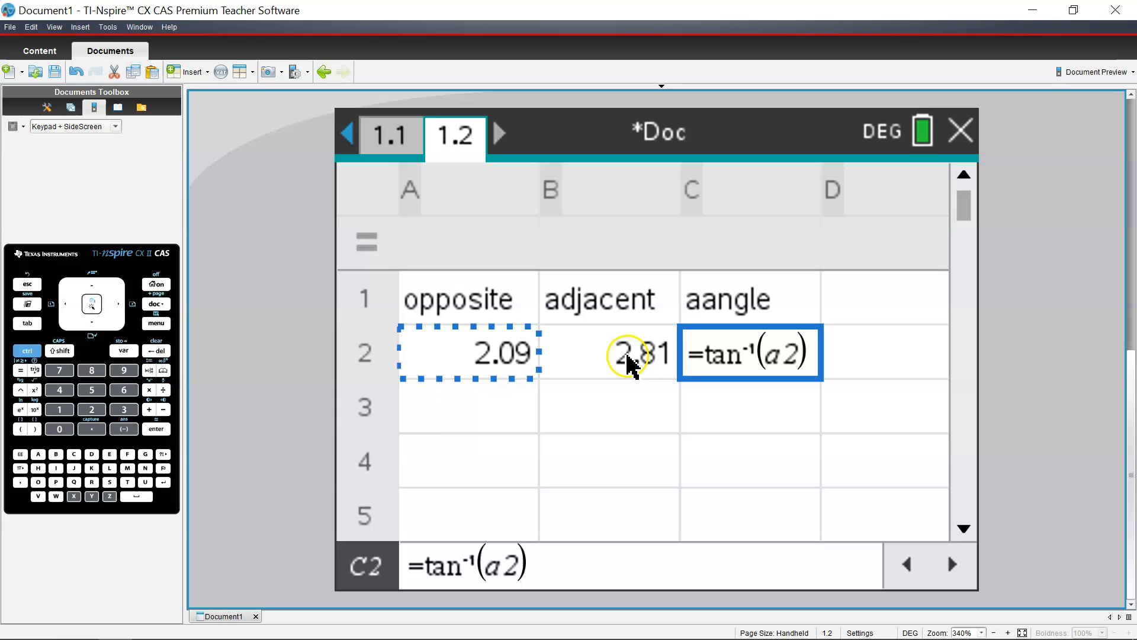
left_click(801, 370)
type("/")
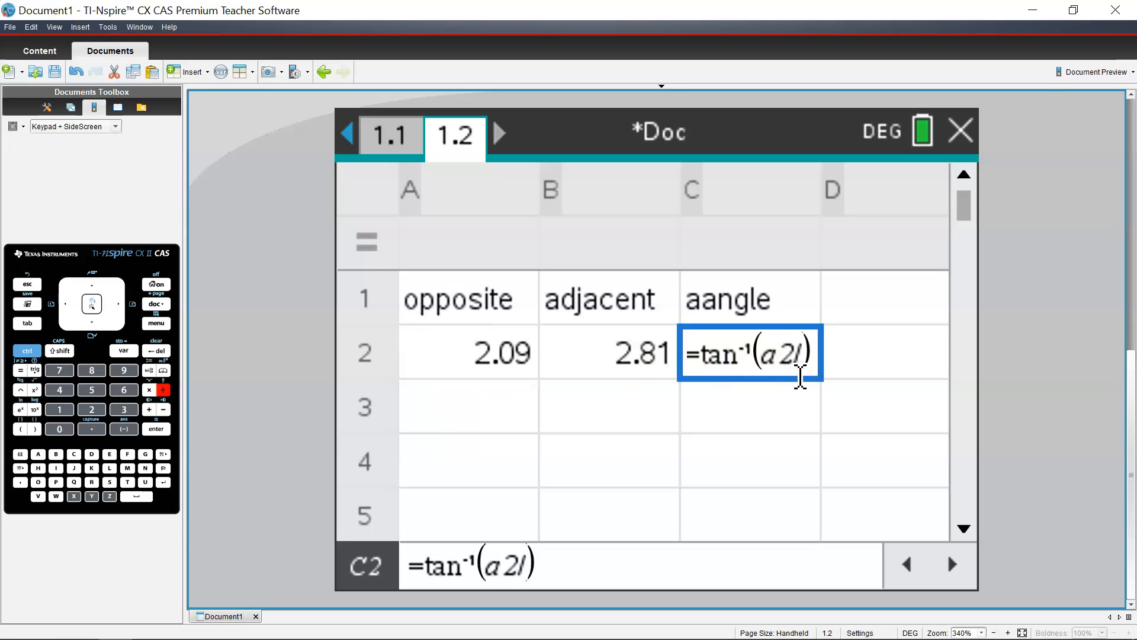
left_click(632, 356)
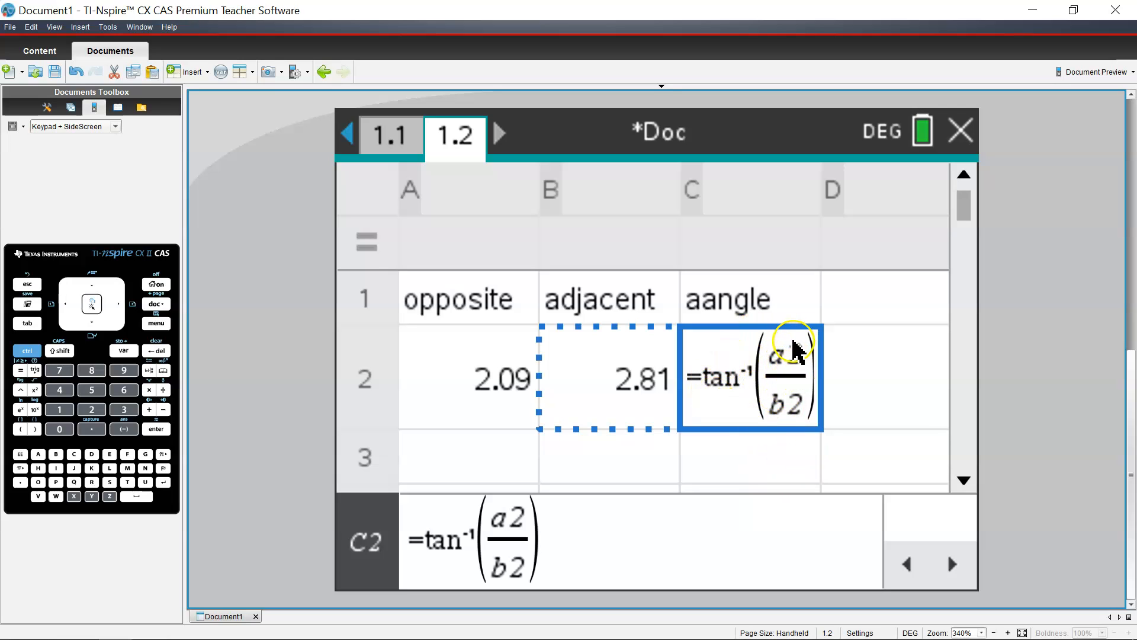
key("Return")
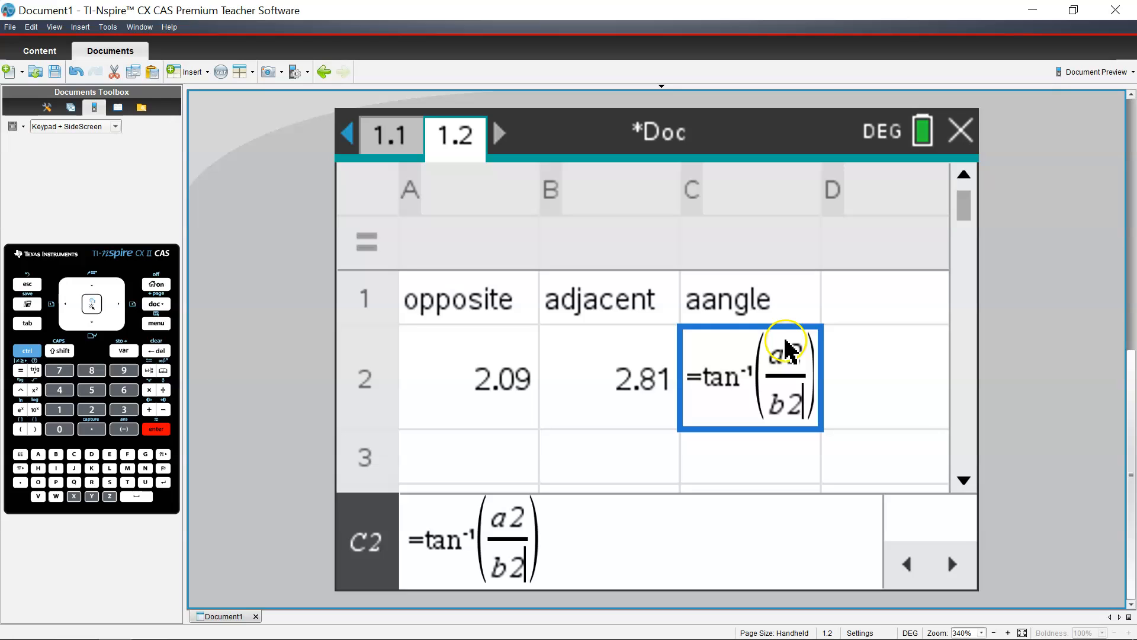
key("Return")
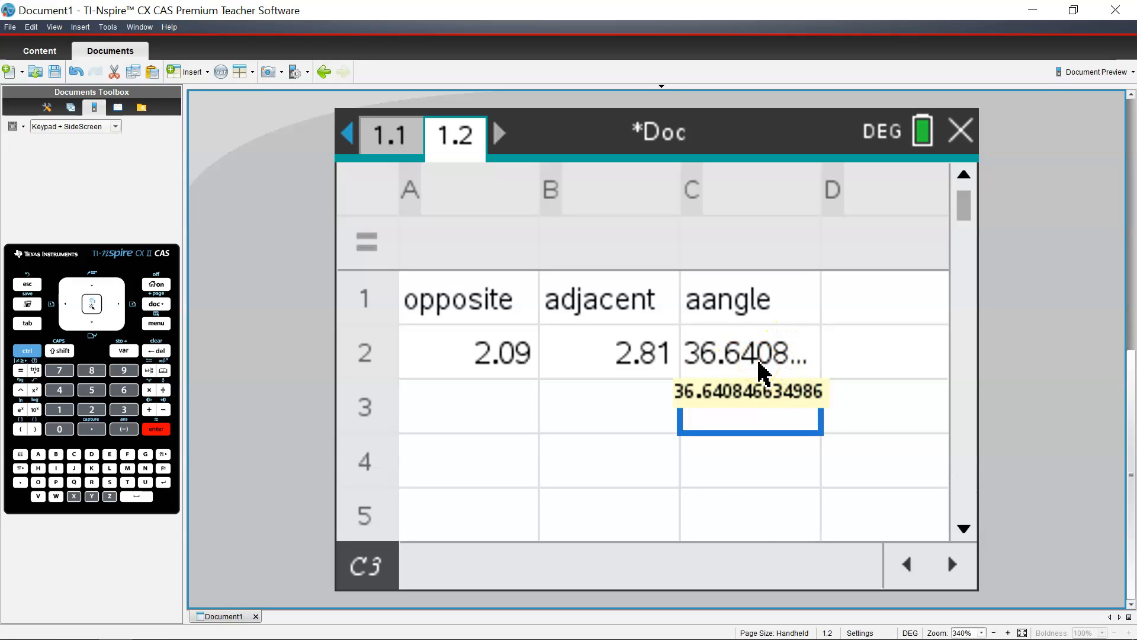
Step: Switch to OneNote to check the worked trig ratio example for α, and return to the TI-Nspire spreadsheet
mouse_move(442, 628)
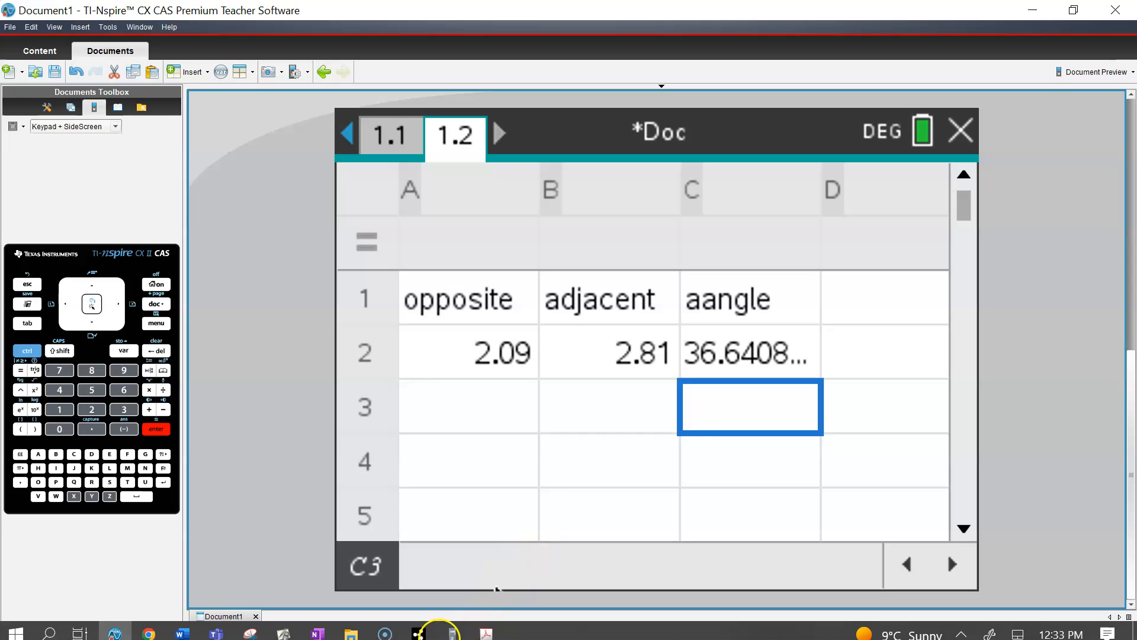
left_click(323, 627)
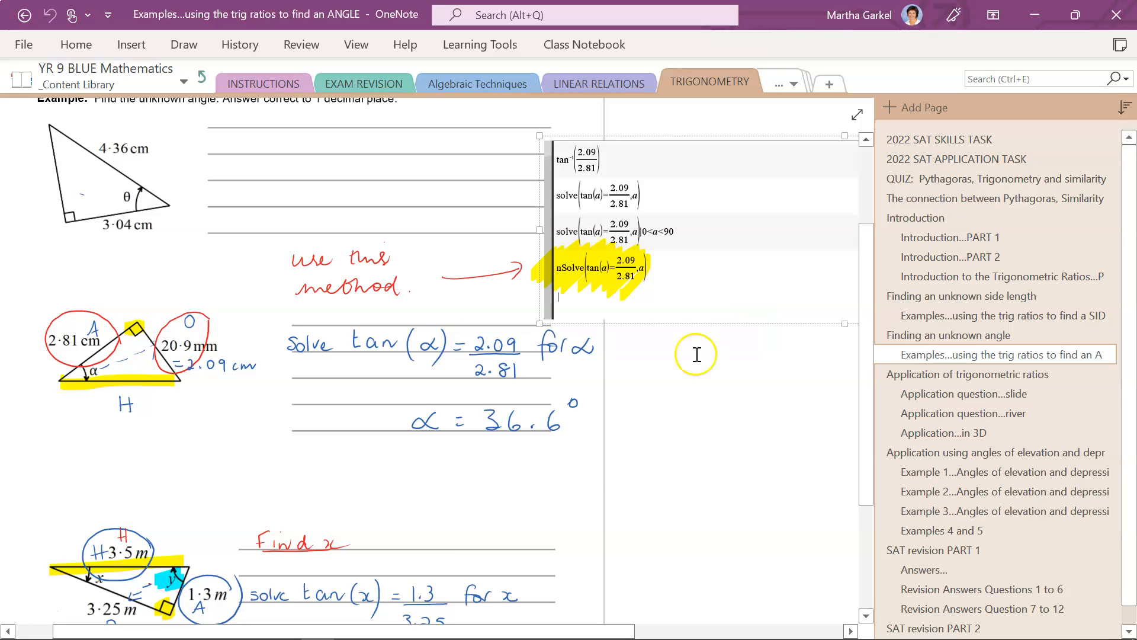
mouse_move(376, 621)
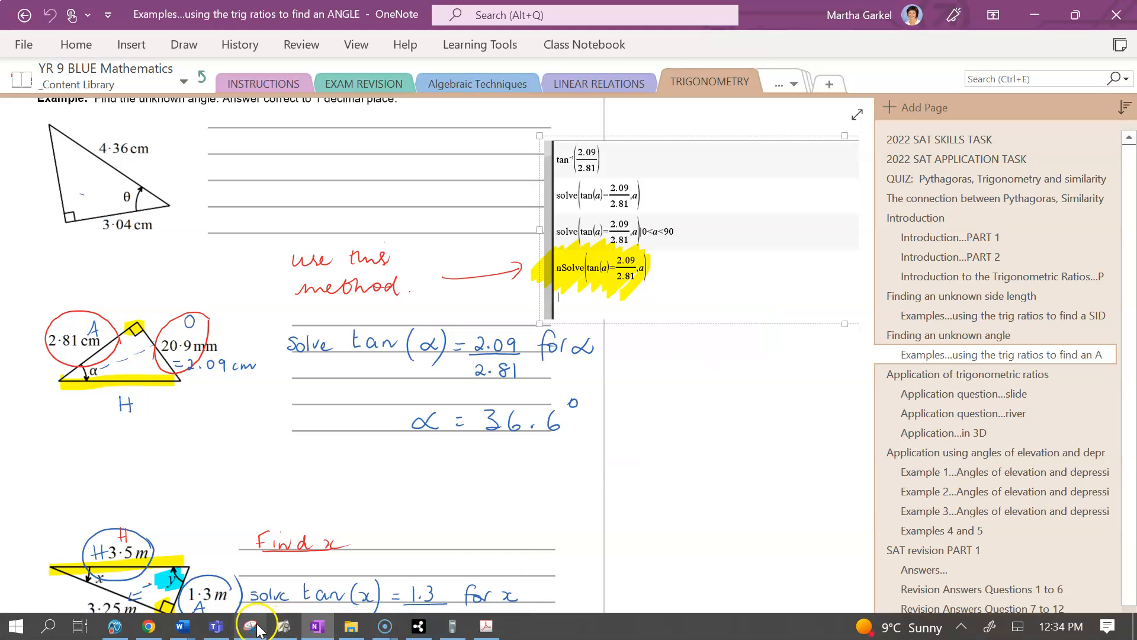
left_click(115, 626)
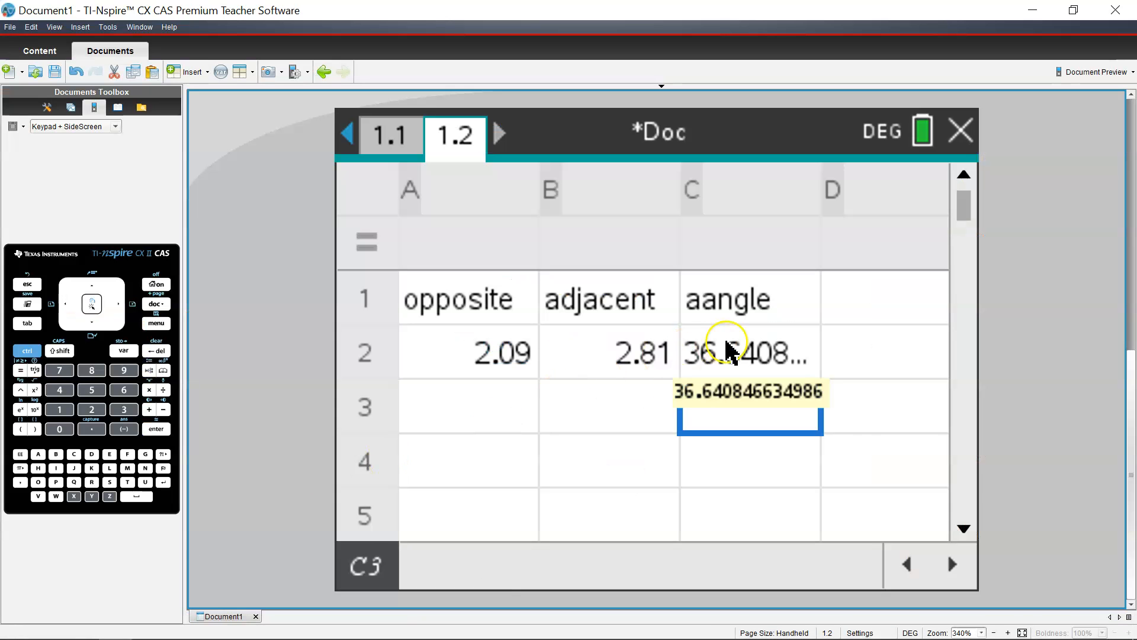
Step: Review the formula in cell C2 and bring up the available trig functions, including the inverse ones
left_click(697, 359)
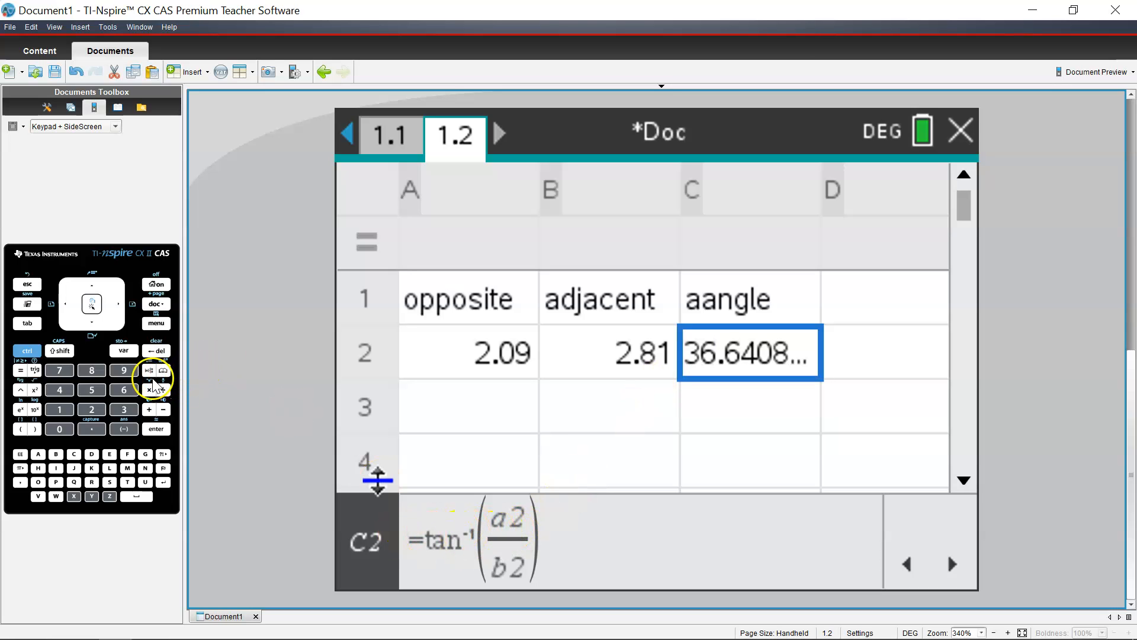
left_click(36, 370)
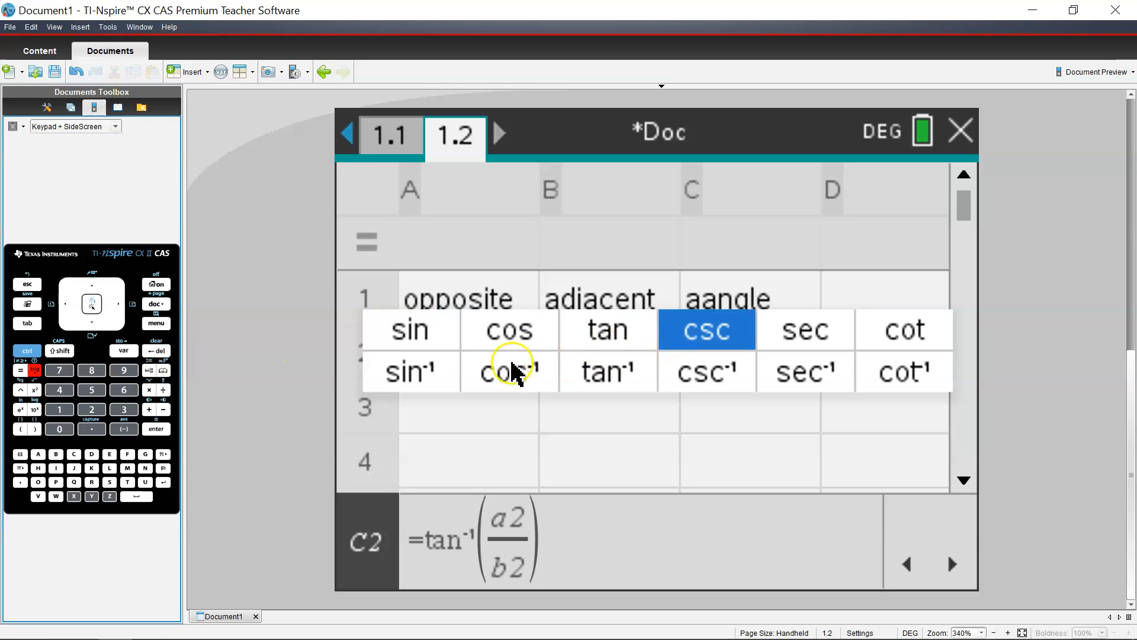